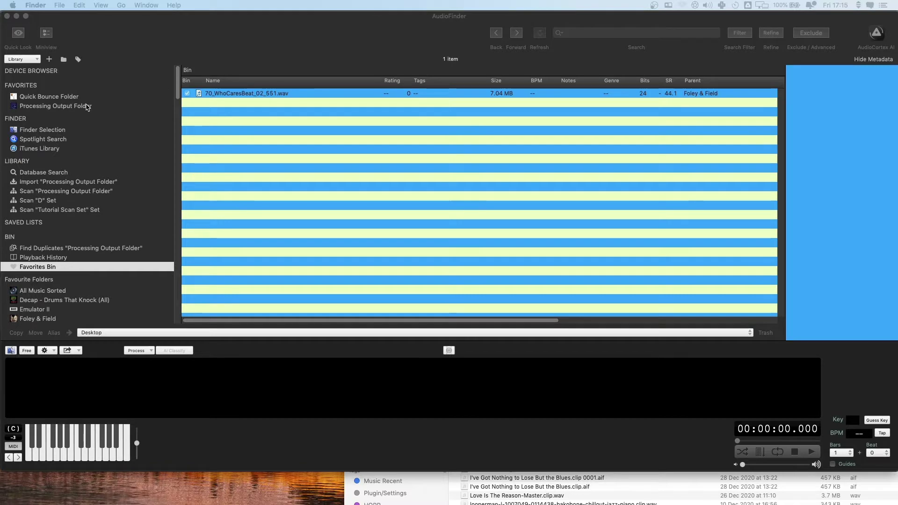
# Step: Show the Processing Output Folder, then go up to its parent Audio Finder folder
pyautogui.click(87, 107)
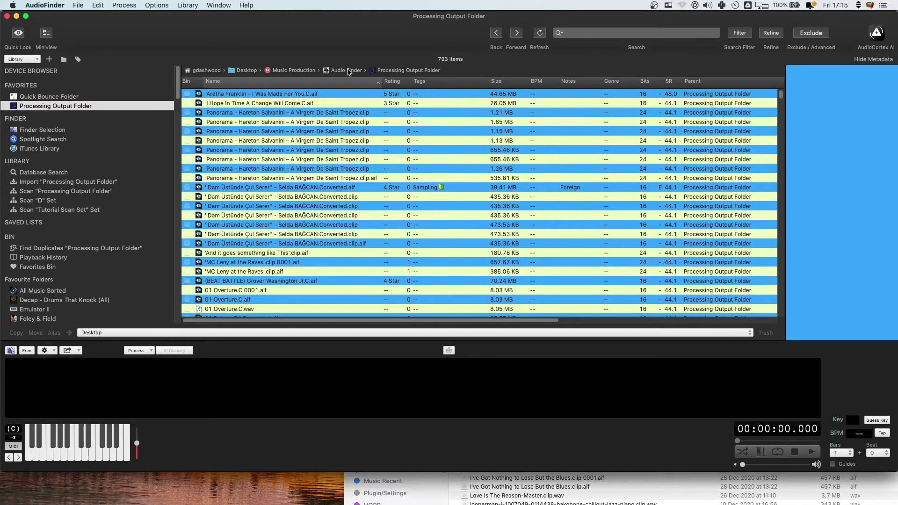
pyautogui.click(347, 71)
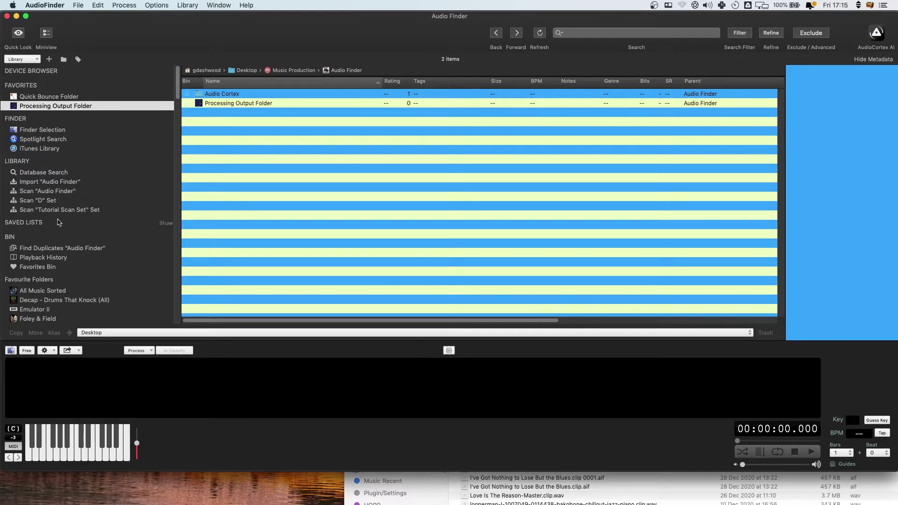
# Step: Normalize 70_WhoCaresBeat_02_551.wav from the Favorites Bin into a new .N 0002 copy
pyautogui.click(48, 268)
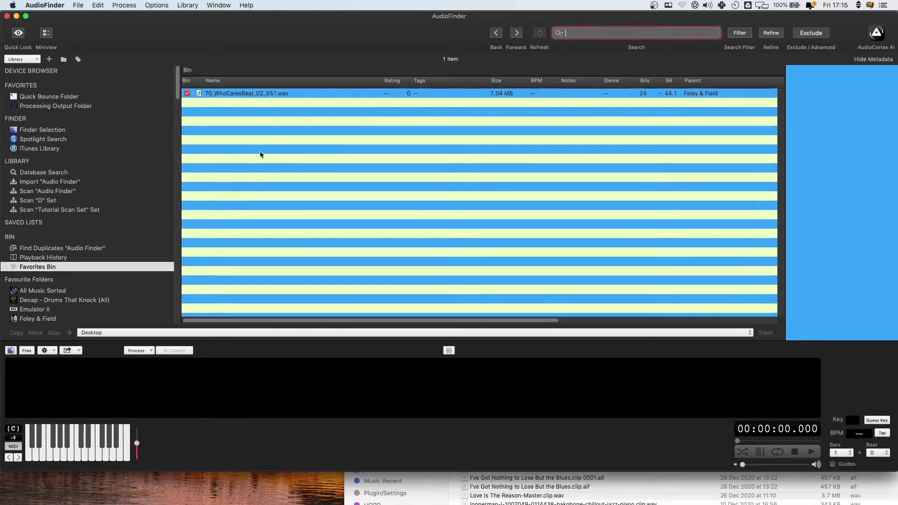
pyautogui.click(239, 95)
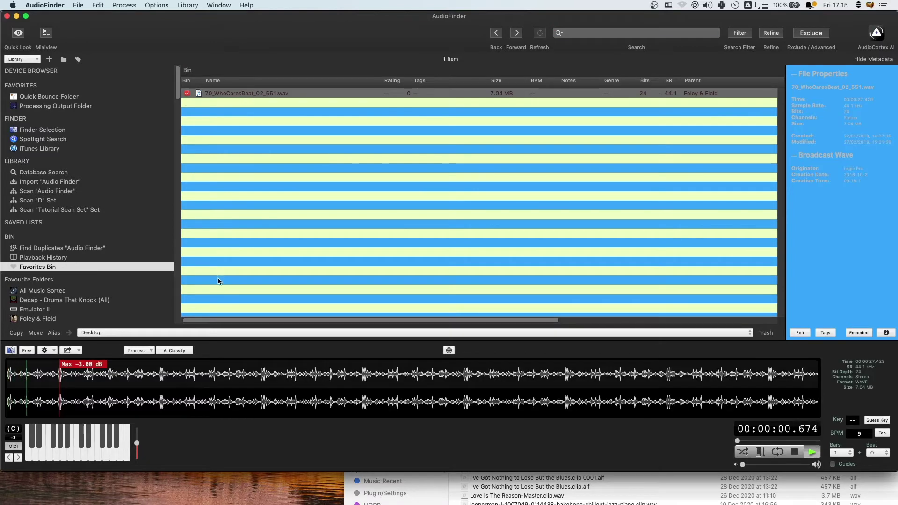
pyautogui.click(142, 352)
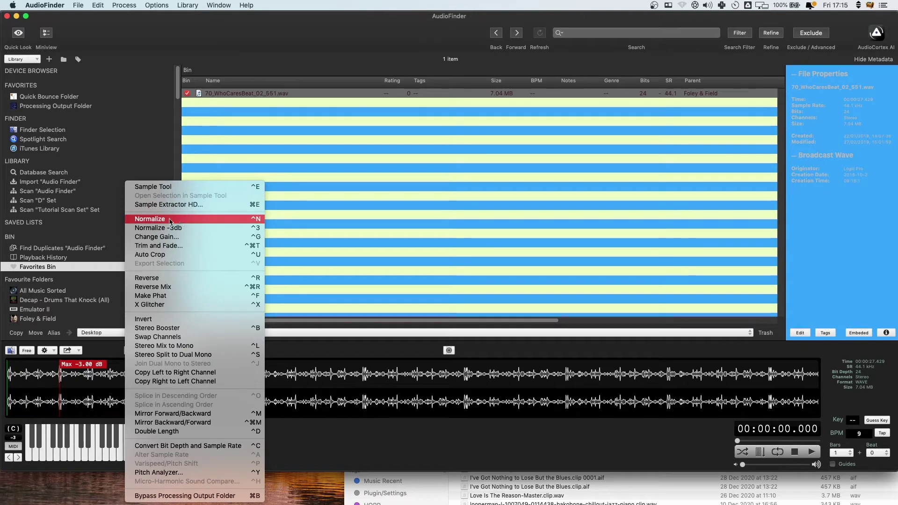
pyautogui.click(161, 221)
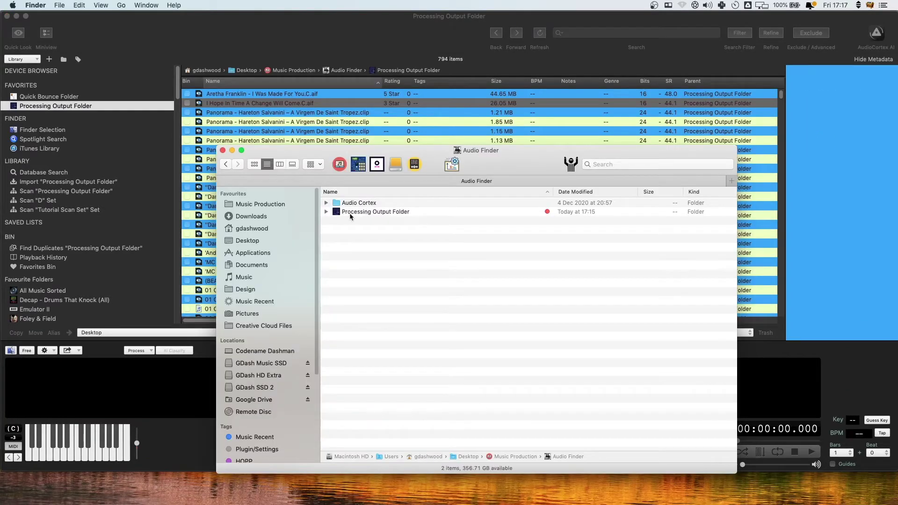
# Step: Drag Processing Output Folder from Finder into AudioFinder's Favorites sidebar
pyautogui.click(359, 214)
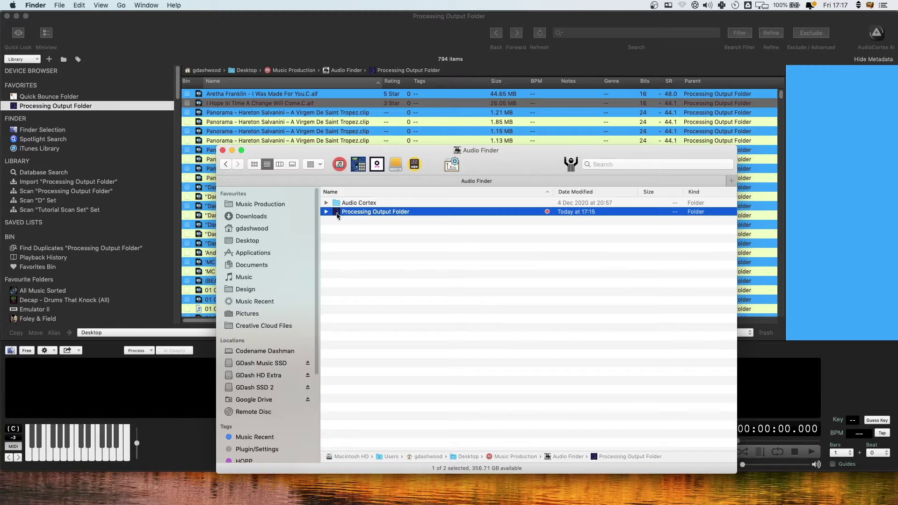
pyautogui.moveTo(365, 212); pyautogui.dragTo(55, 96)
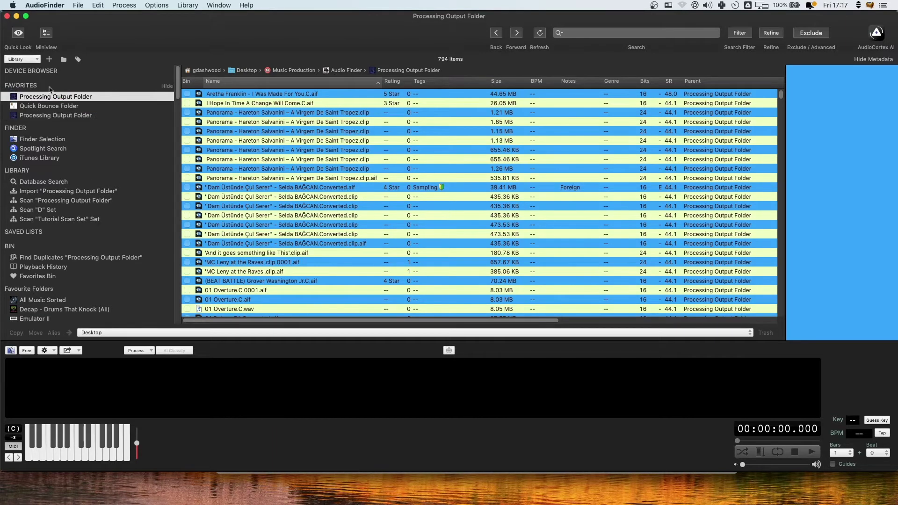
# Step: Delete the duplicate favourite, set Processing Output Folder as processing destination, and reopen the Favorites Bin
pyautogui.rightClick(57, 97)
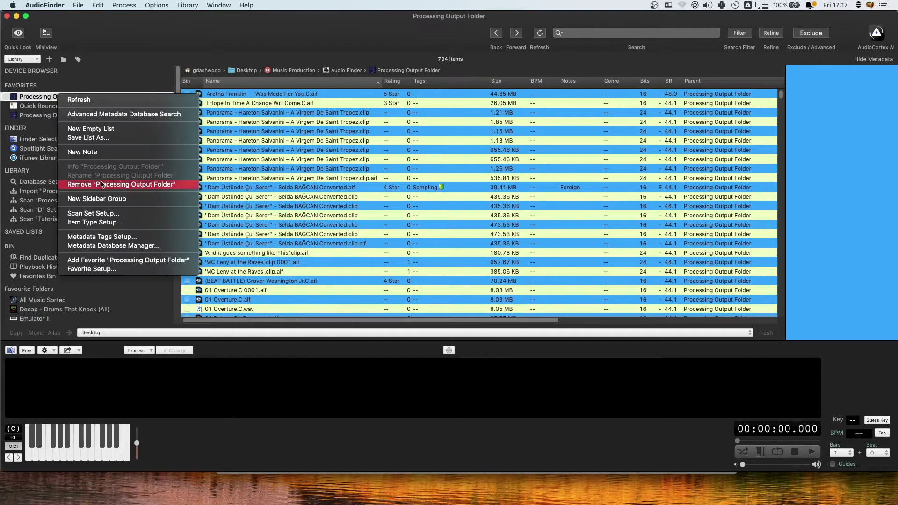
pyautogui.click(103, 184)
pyautogui.click(262, 123)
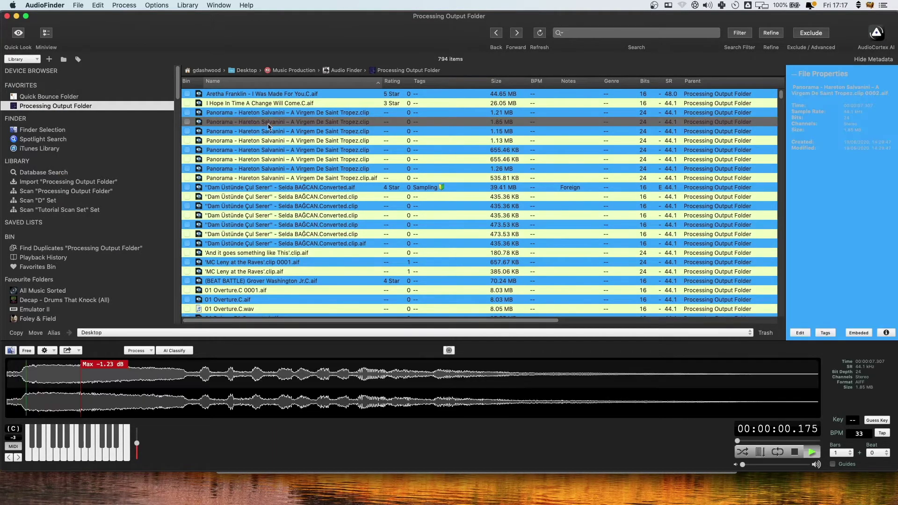
pyautogui.rightClick(264, 123)
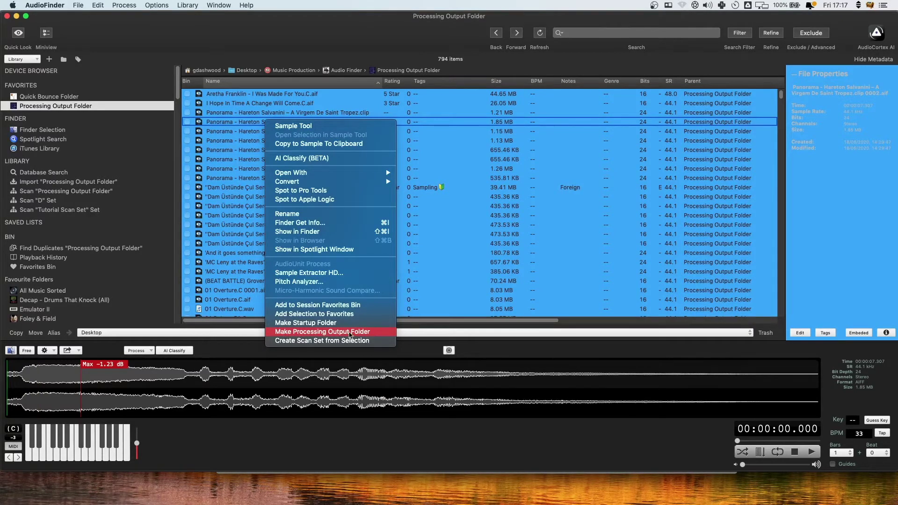
pyautogui.click(350, 332)
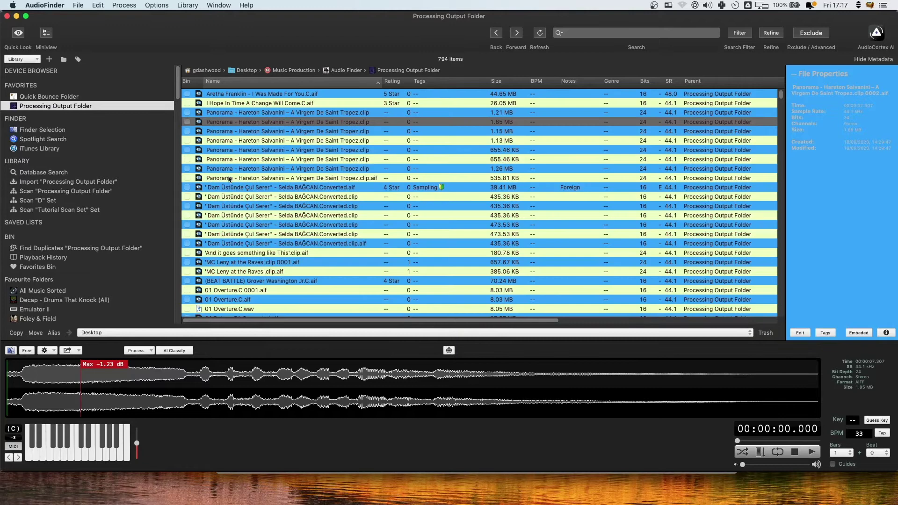
pyautogui.press('super+b')
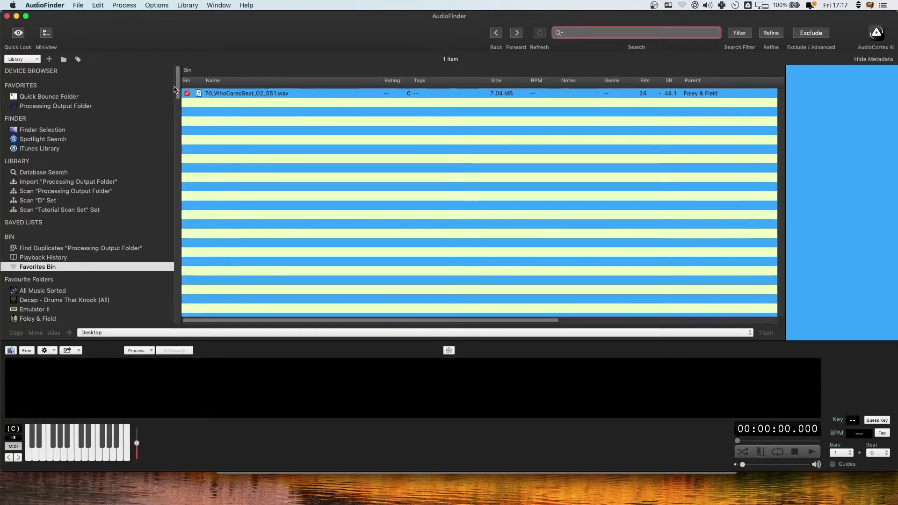
# Step: Open the Tutorial 2 list and preview old-school-pluck.wav
pyautogui.scroll(-10, 174, 89)
pyautogui.click(33, 272)
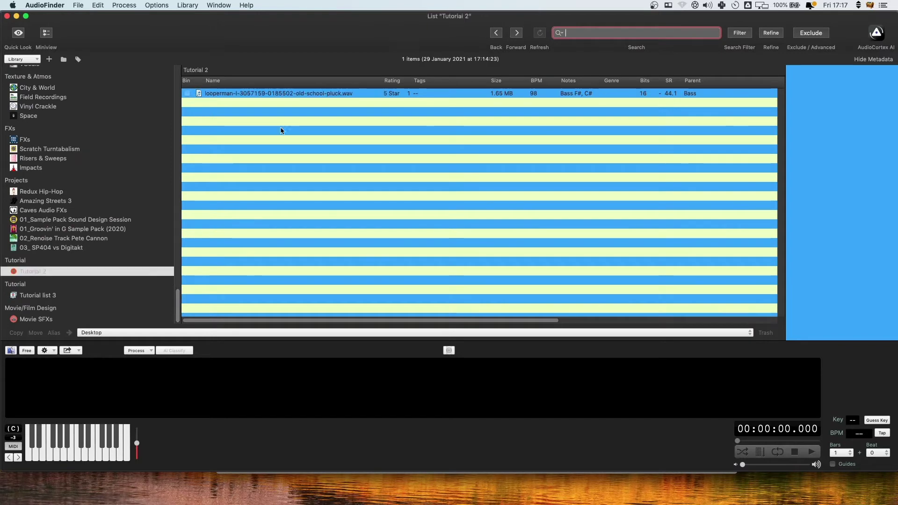
pyautogui.click(277, 95)
pyautogui.rightClick(277, 95)
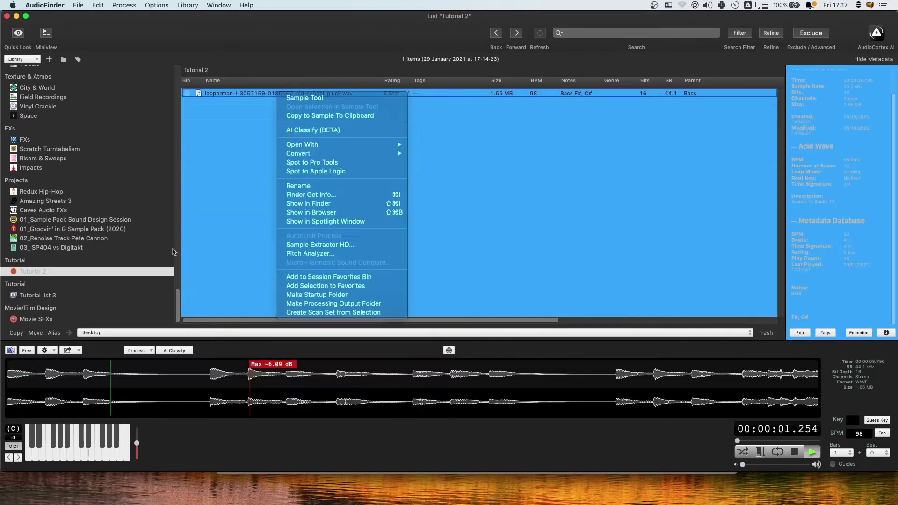
pyautogui.click(173, 251)
# Step: Normalize the pluck sample into a .N.wav copy and refresh the Tutorial 2 list
pyautogui.click(136, 350)
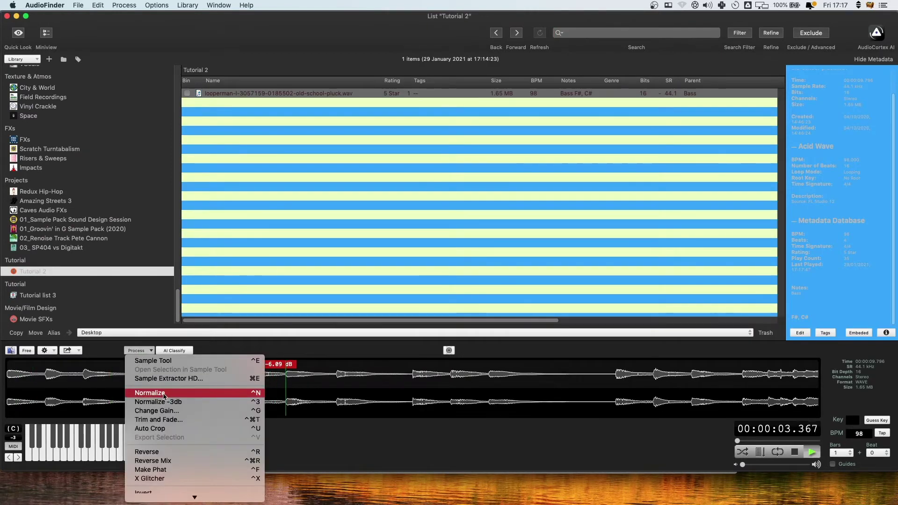
pyautogui.click(150, 393)
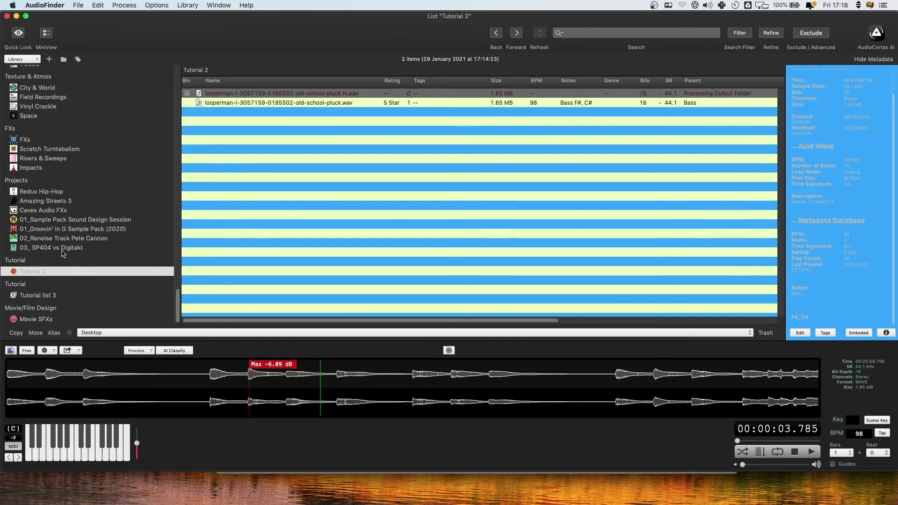
pyautogui.click(47, 295)
pyautogui.click(42, 272)
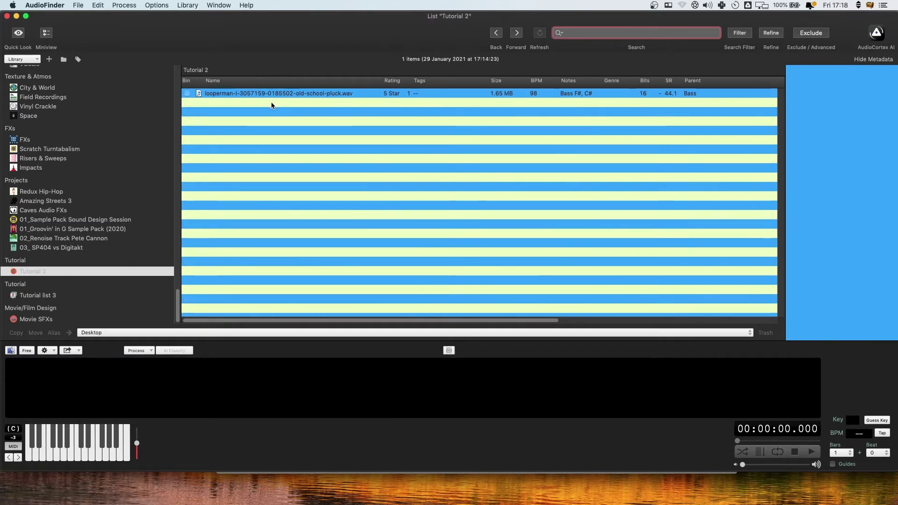
# Step: Check the Playback History, then show the Processing Output Folder's 795 items
pyautogui.scroll(15, 124, 133)
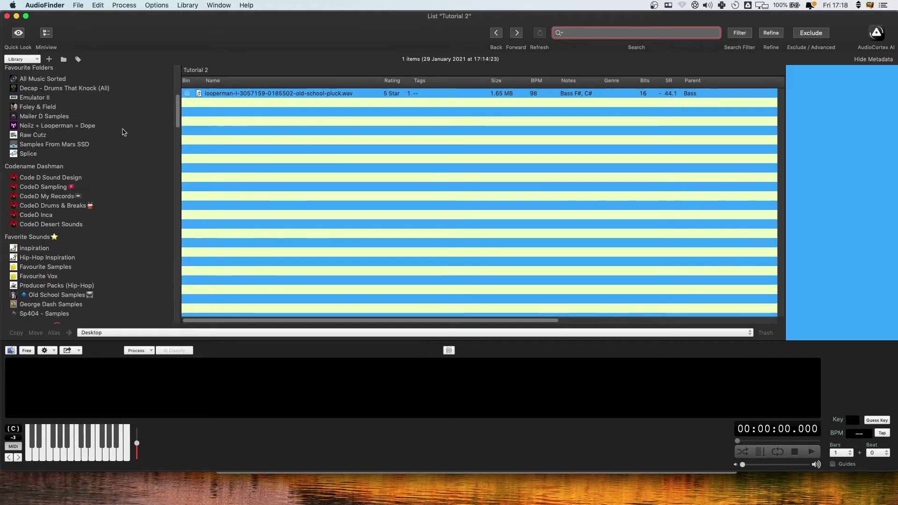
pyautogui.scroll(5, 124, 135)
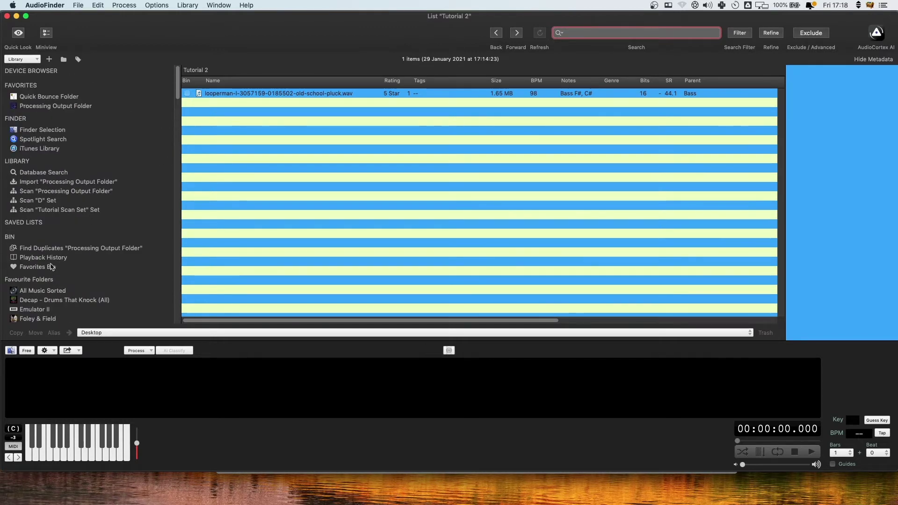
pyautogui.click(51, 258)
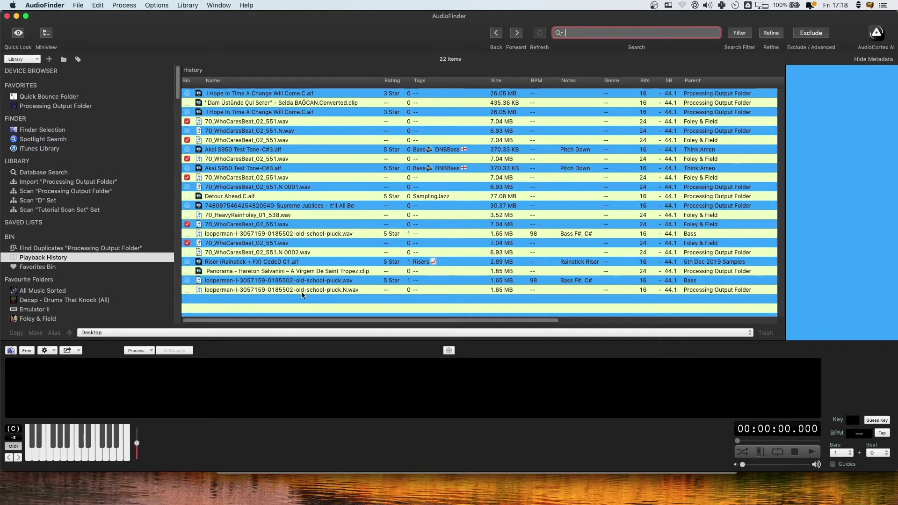
pyautogui.click(64, 106)
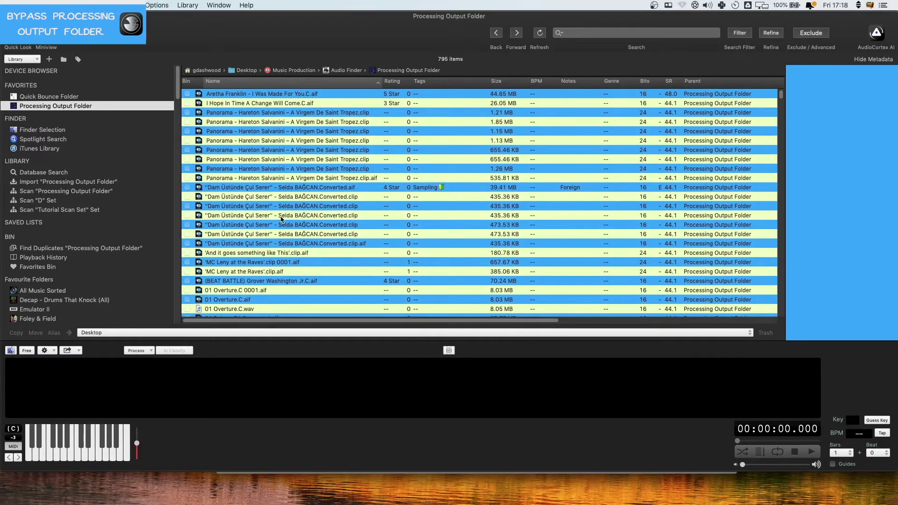
# Step: Inspect the Bypass Processing Output Folder option in the Process pop-up without changing anything
pyautogui.click(136, 351)
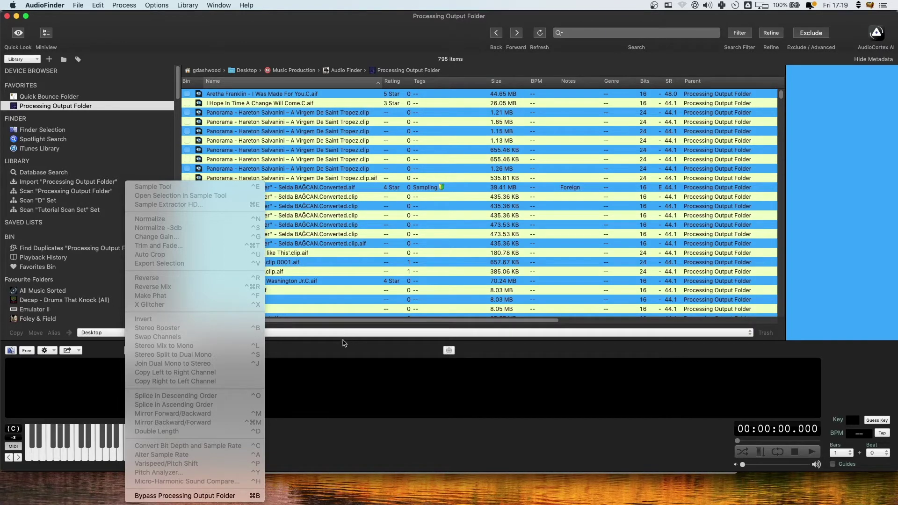
pyautogui.click(361, 238)
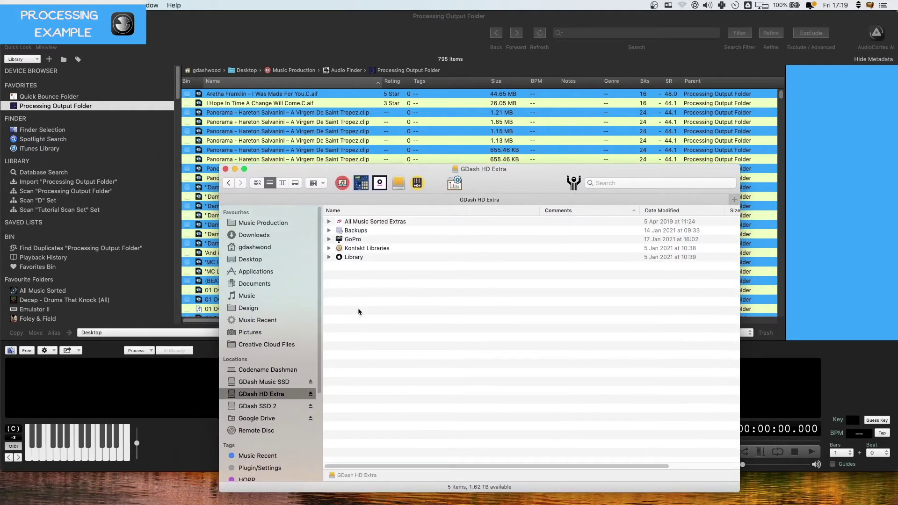
# Step: Create a folder named Polyend Tracker Samples on GDash HD Extra and open it
pyautogui.rightClick(356, 293)
pyautogui.click(369, 296)
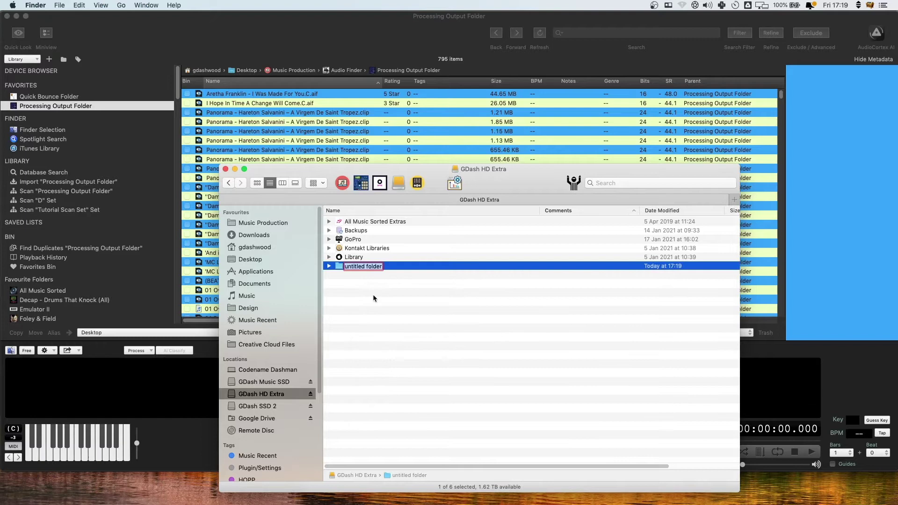
pyautogui.write('PLa')
pyautogui.write('ylist')
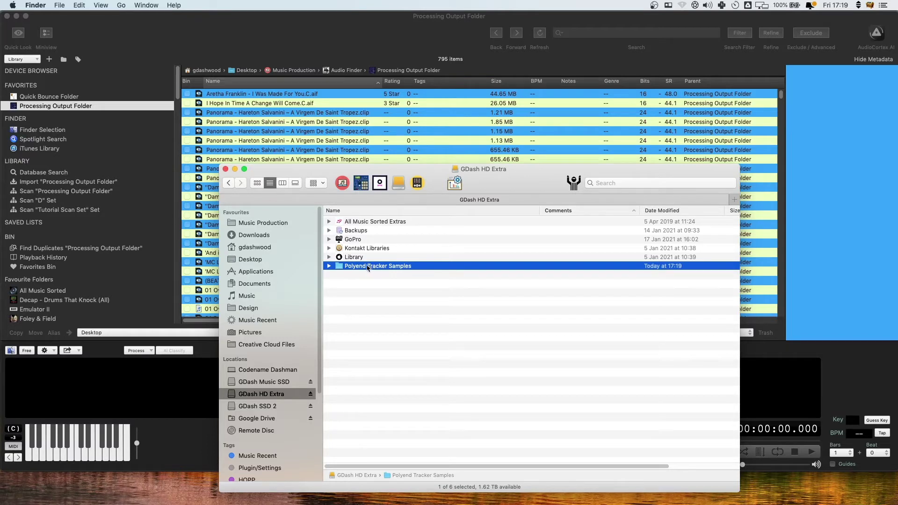
pyautogui.doubleClick(364, 267)
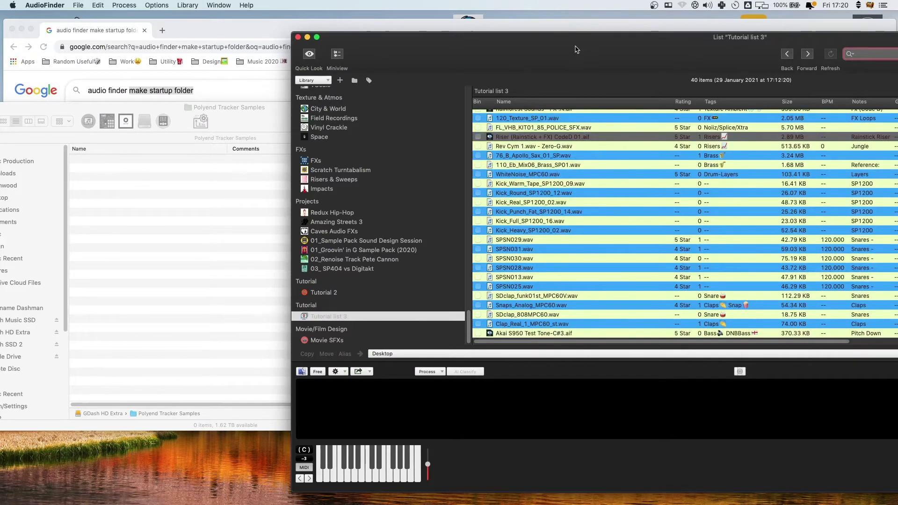
# Step: Copy the ten samples from Riser to Kick_Full into Polyend Tracker Samples
pyautogui.moveTo(579, 62); pyautogui.dragTo(579, 44)
pyautogui.click(11, 29)
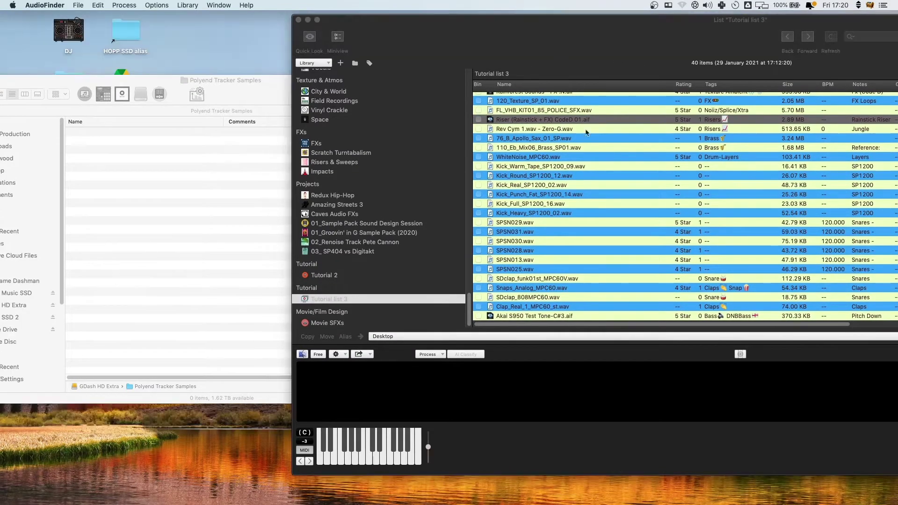
pyautogui.keyDown('shift'); pyautogui.click(553, 205); pyautogui.keyUp('shift')
pyautogui.moveTo(572, 150); pyautogui.dragTo(201, 192)
# Step: Add 76_B_Apollo_Sax_01_SP.wav from the Finder folder to AudioFinder's Bin
pyautogui.click(245, 94)
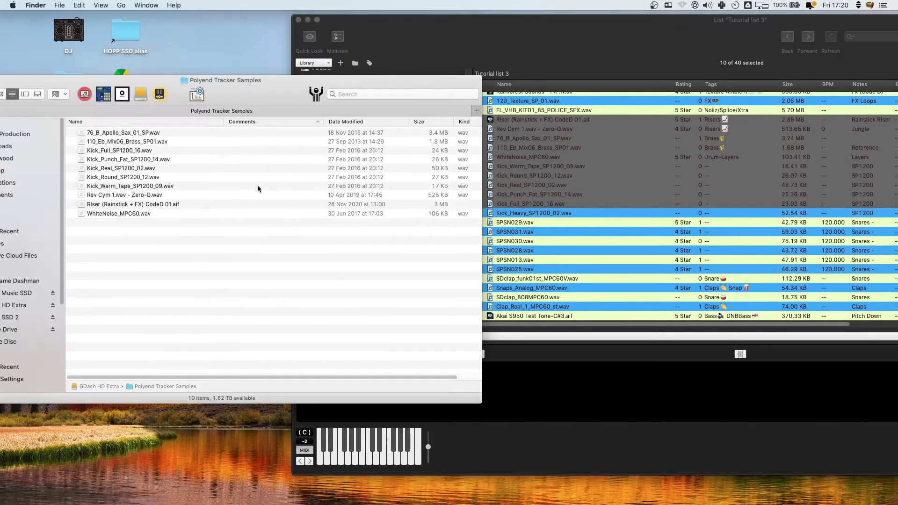
pyautogui.click(563, 54)
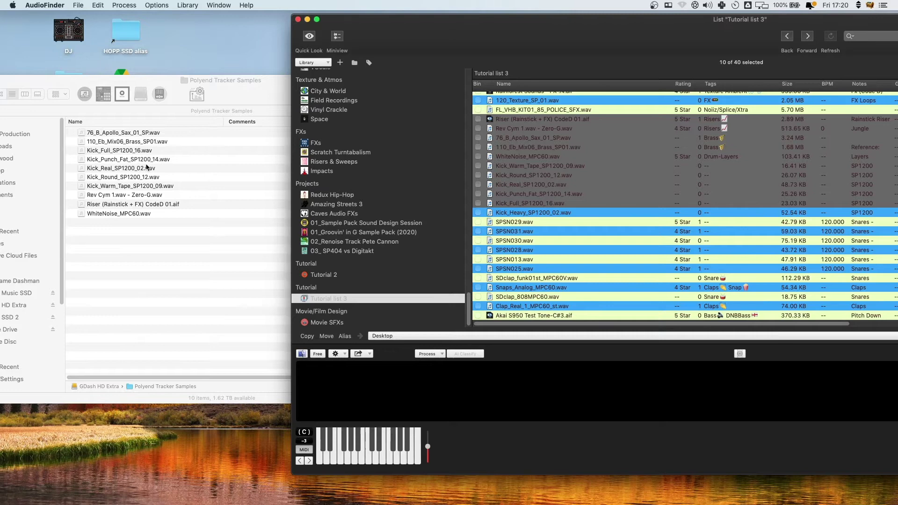
pyautogui.click(164, 246)
pyautogui.click(136, 135)
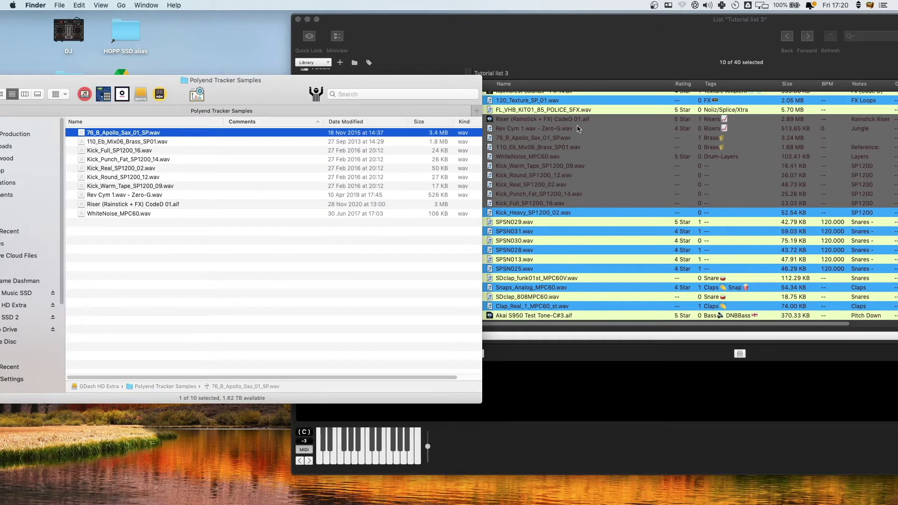
pyautogui.click(143, 135)
pyautogui.moveTo(137, 136); pyautogui.dragTo(525, 91)
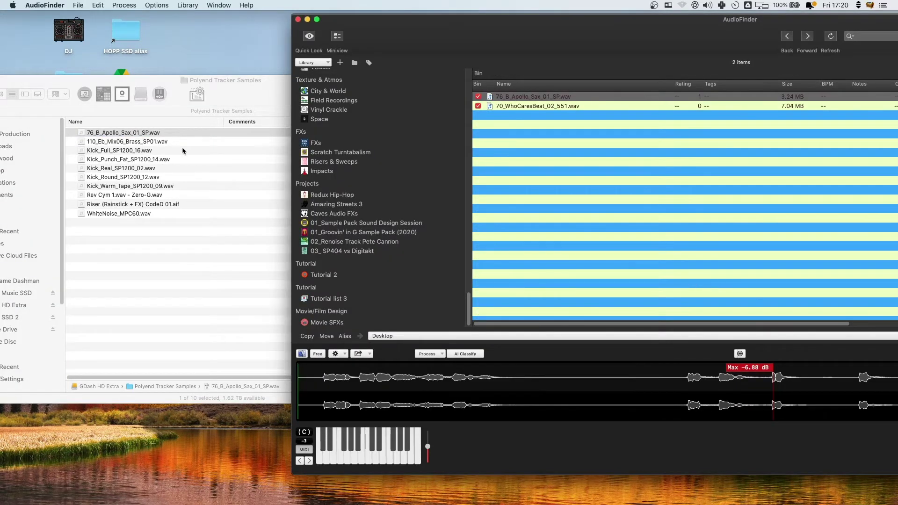
pyautogui.click(140, 135)
pyautogui.moveTo(264, 96); pyautogui.dragTo(302, 98)
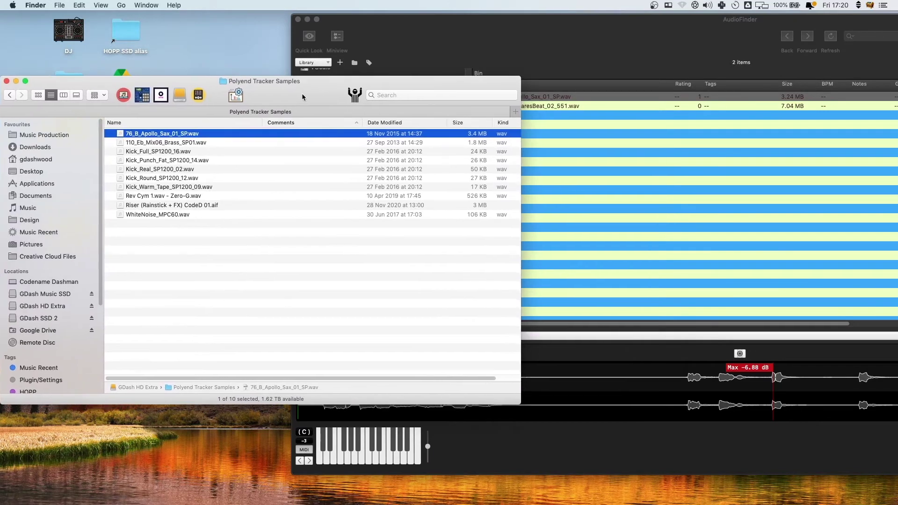
# Step: Show Get Info for 76_B_Apollo_Sax_01_SP.wav and keep AudioFinder.app as its opening app
pyautogui.rightClick(164, 134)
pyautogui.click(187, 174)
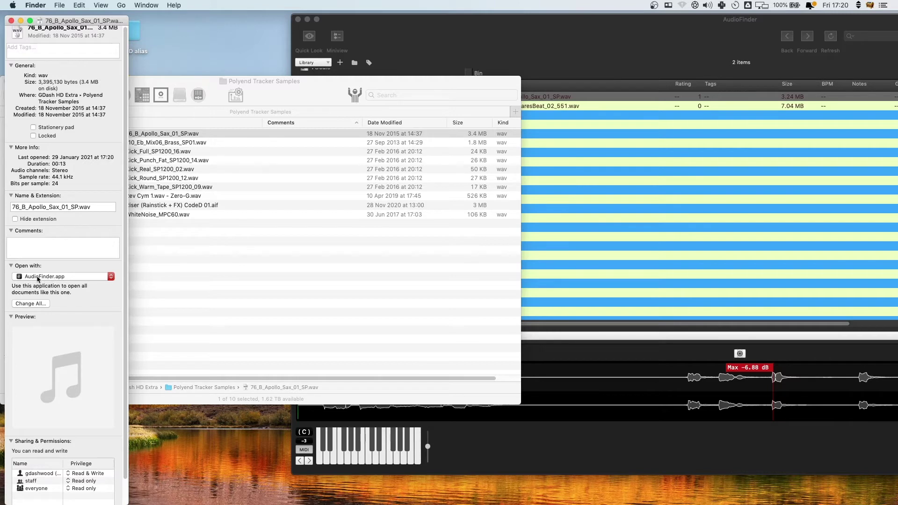
pyautogui.click(44, 277)
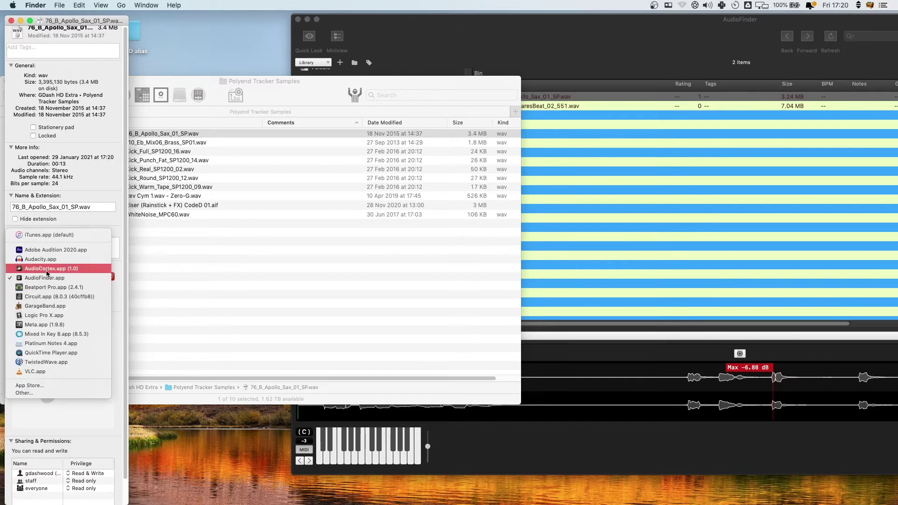
pyautogui.click(54, 279)
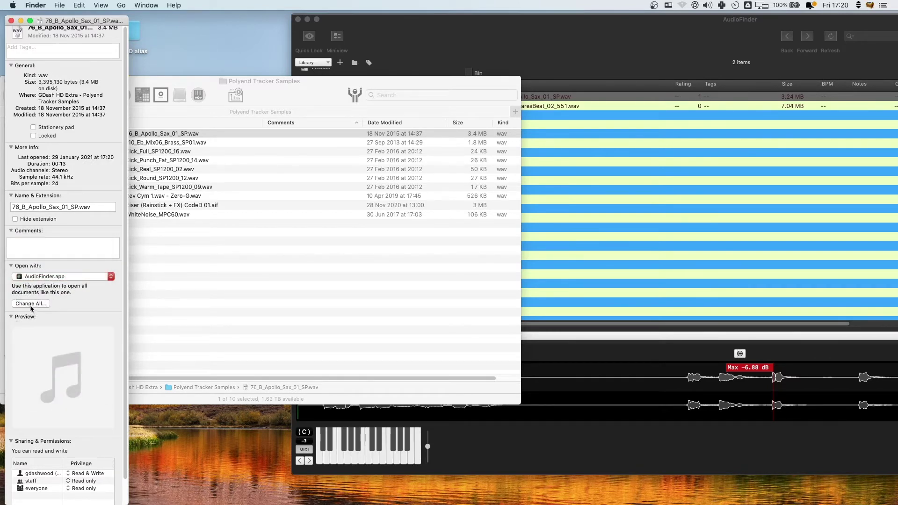
# Step: Close Get Info and show the sax sample's folder in AudioFinder's browser
pyautogui.click(11, 21)
pyautogui.click(528, 335)
pyautogui.rightClick(532, 95)
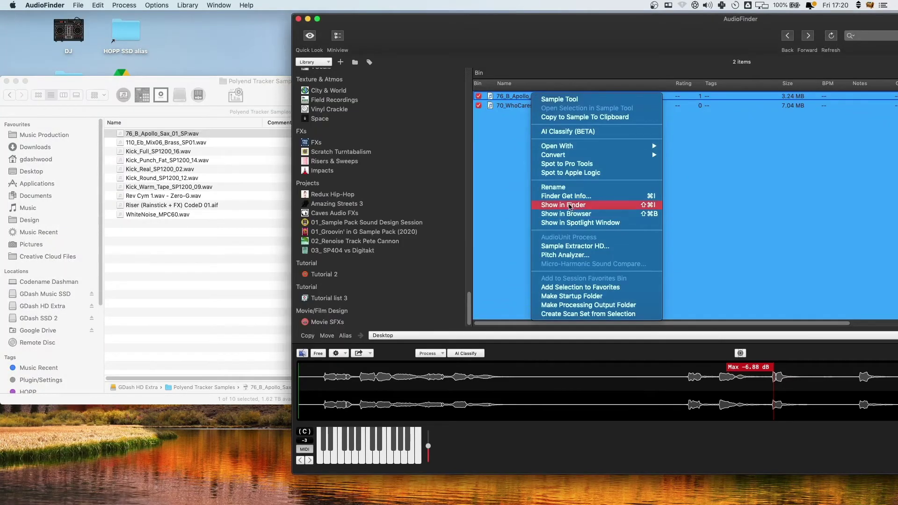
pyautogui.click(569, 206)
pyautogui.click(563, 89)
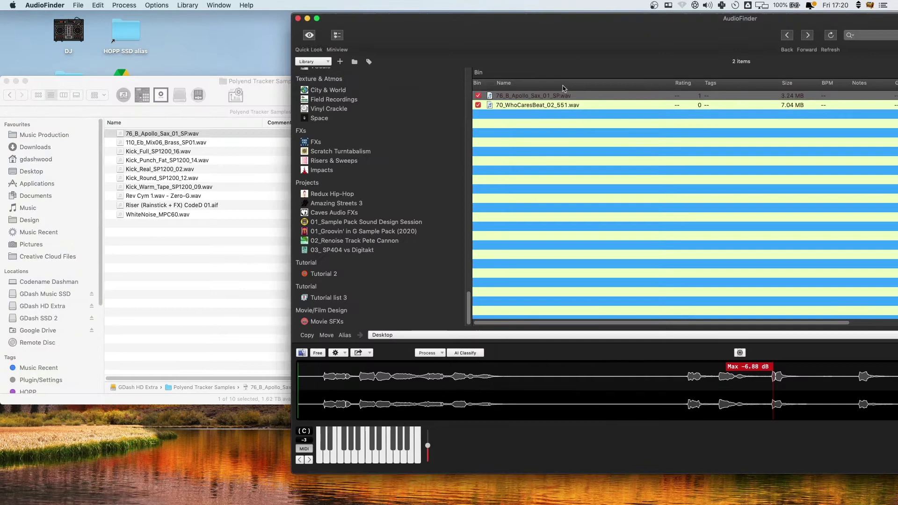
pyautogui.rightClick(538, 94)
pyautogui.click(599, 214)
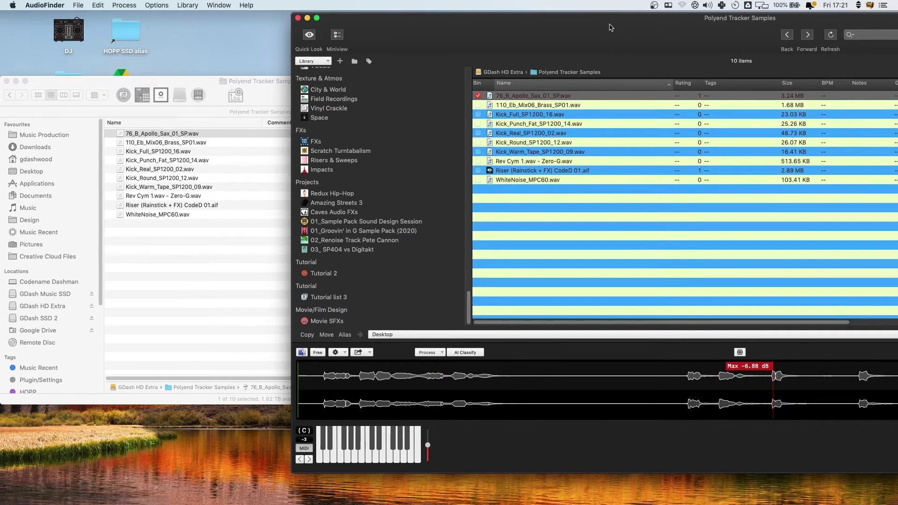
# Step: Select all ten Polyend Tracker samples in both Finder and AudioFinder
pyautogui.click(192, 249)
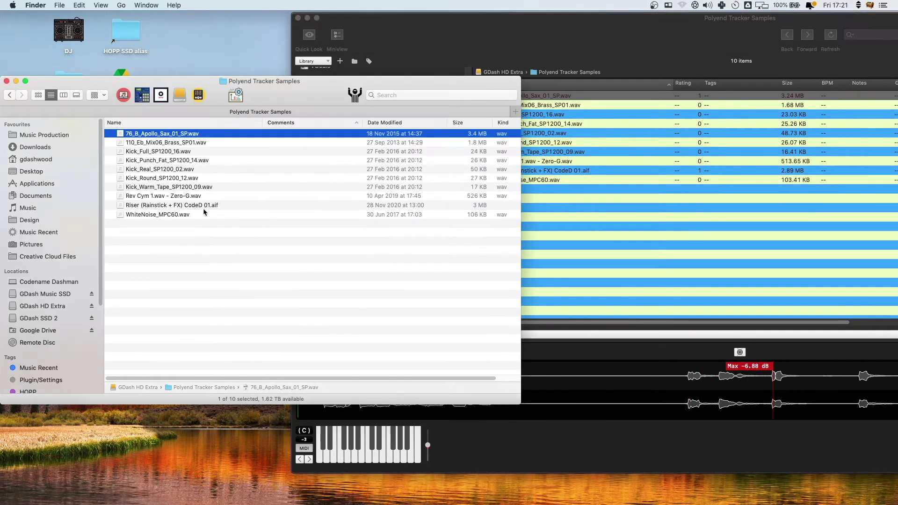
pyautogui.click(589, 47)
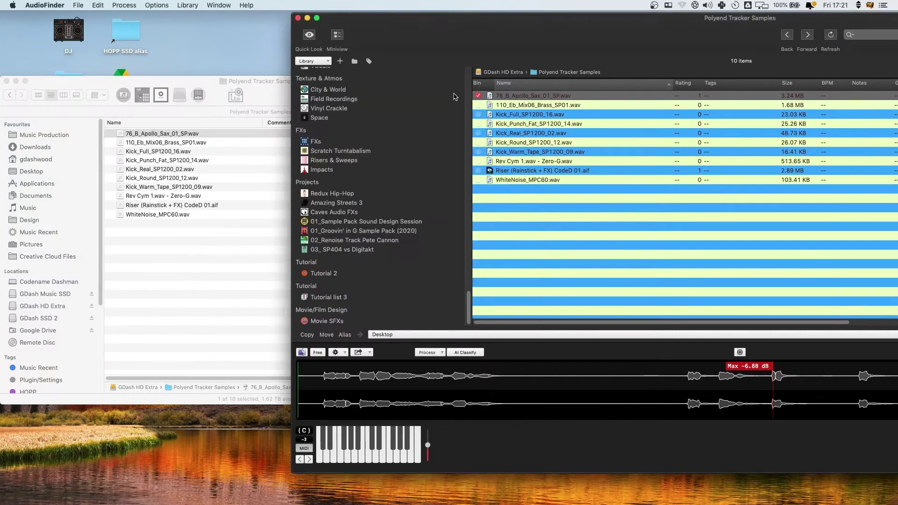
pyautogui.click(248, 98)
pyautogui.press('super+a')
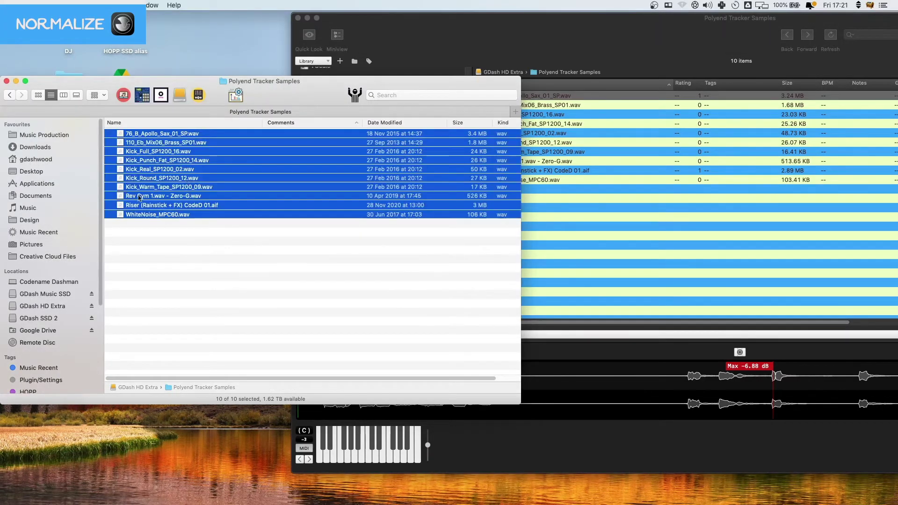
pyautogui.click(603, 47)
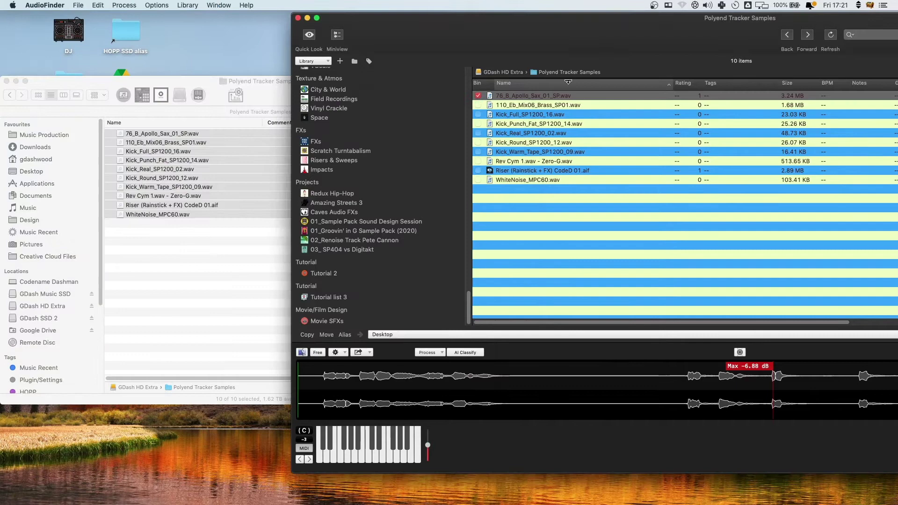
pyautogui.click(529, 180)
pyautogui.press('super+a')
# Step: Enable Bypass Processing Output Folder and normalize all ten samples into .N.wav copies
pyautogui.rightClick(418, 340)
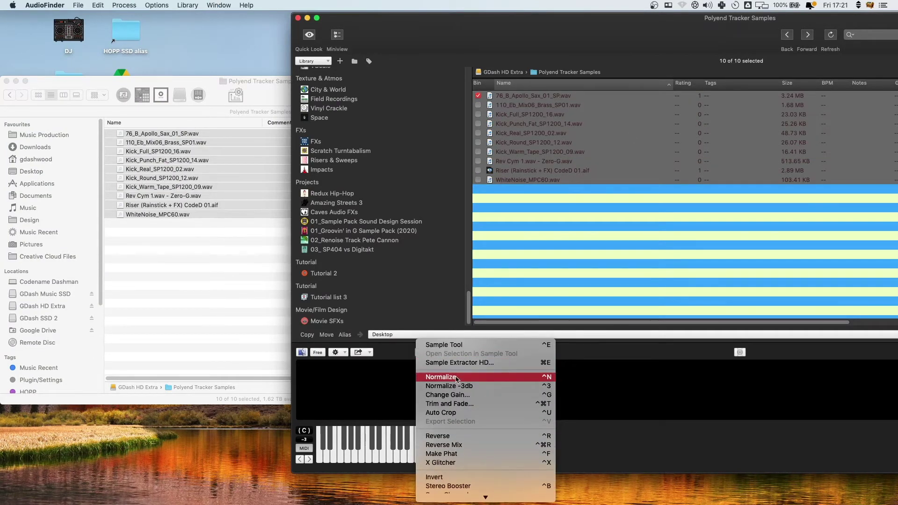
pyautogui.click(456, 378)
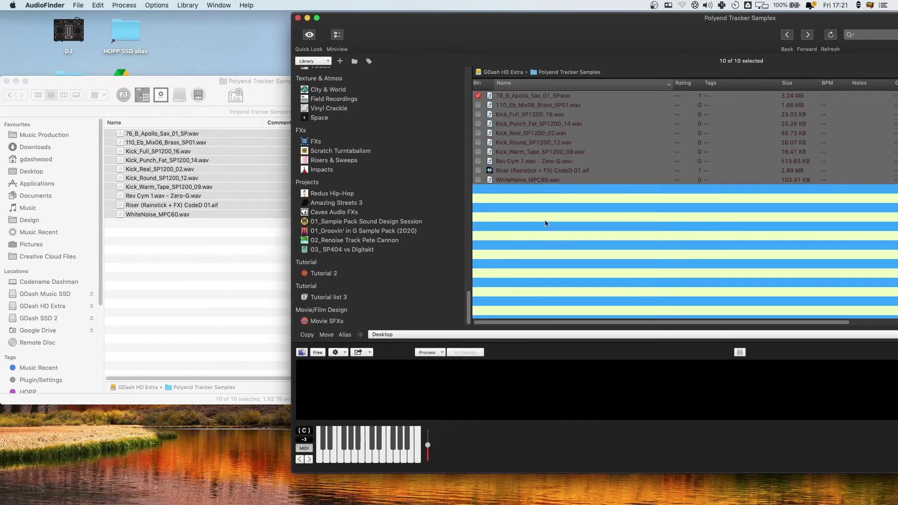
pyautogui.click(440, 352)
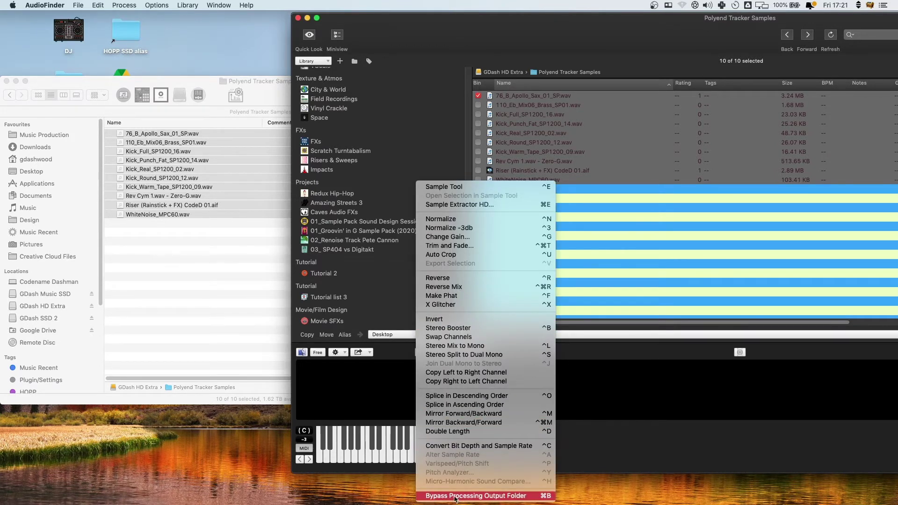
pyautogui.click(447, 496)
pyautogui.click(439, 351)
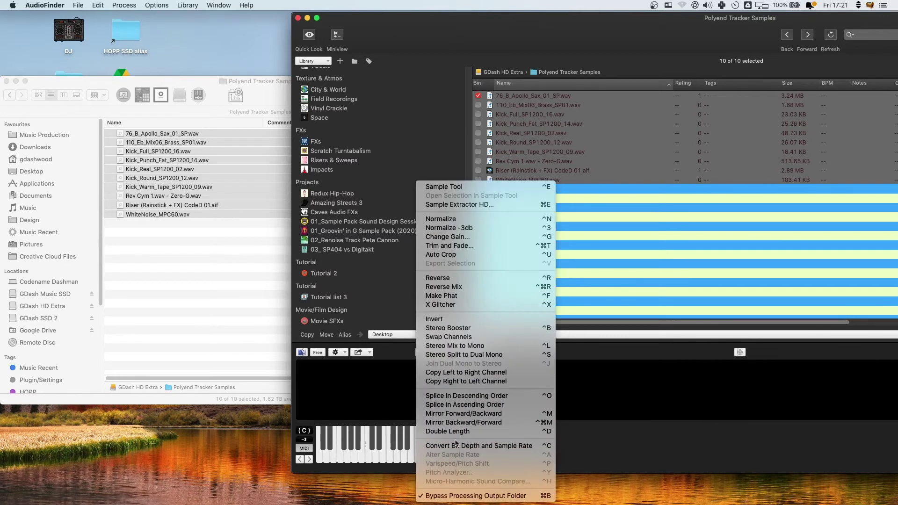
pyautogui.click(470, 219)
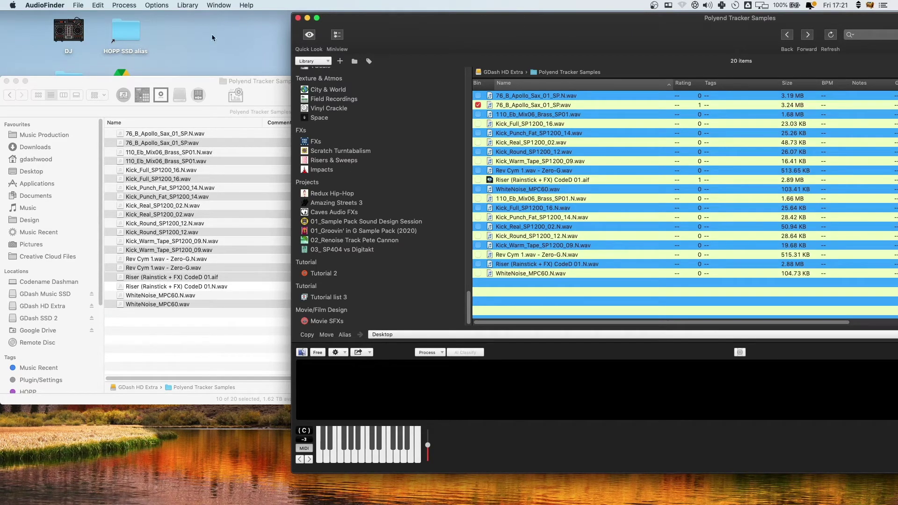
pyautogui.click(228, 79)
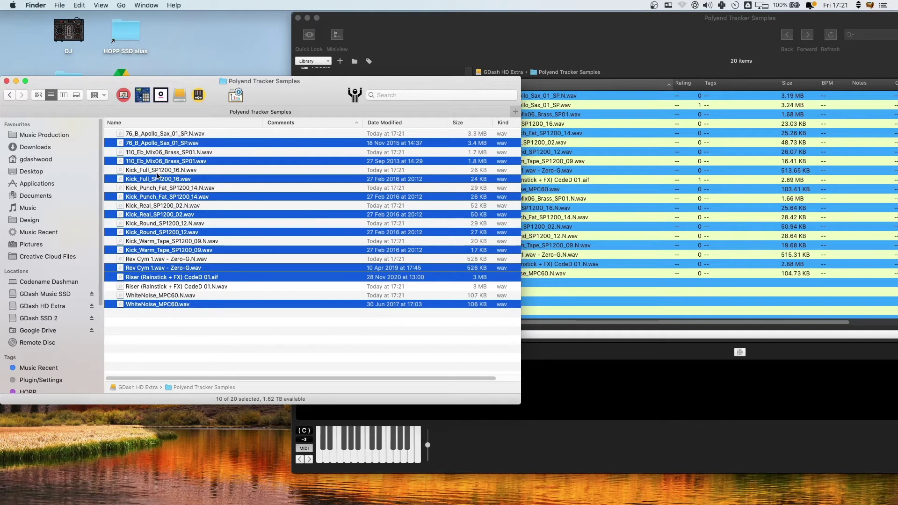
# Step: Trash the ten originals in Finder and select the ten .N.wav files in AudioFinder
pyautogui.press('super+BackSpace')
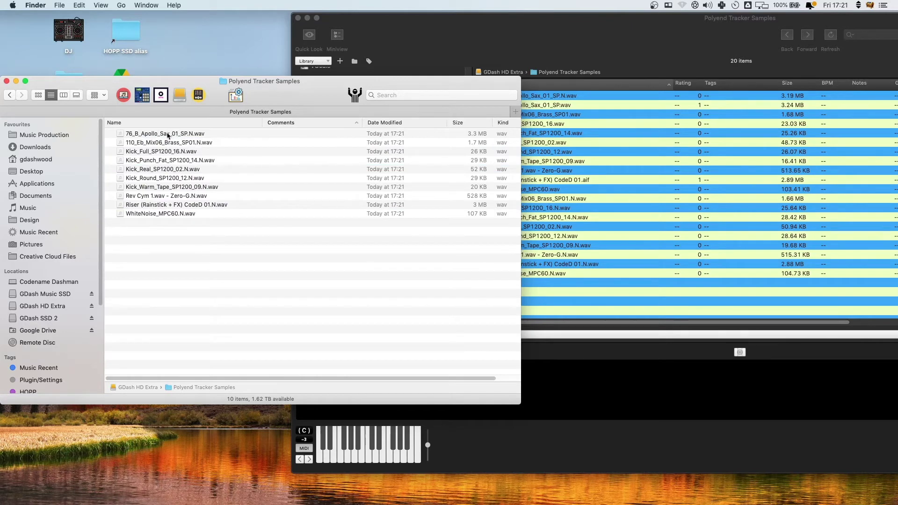
pyautogui.click(536, 38)
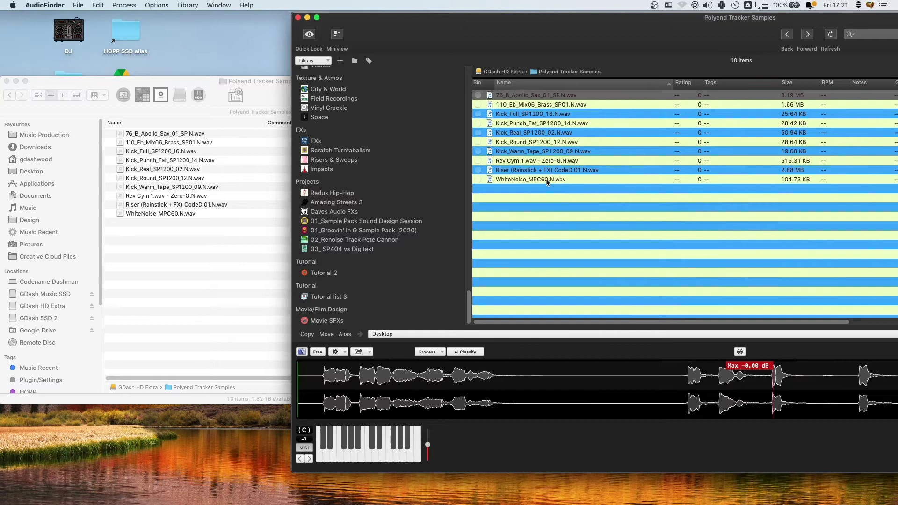
pyautogui.click(547, 182)
pyautogui.press('super+a')
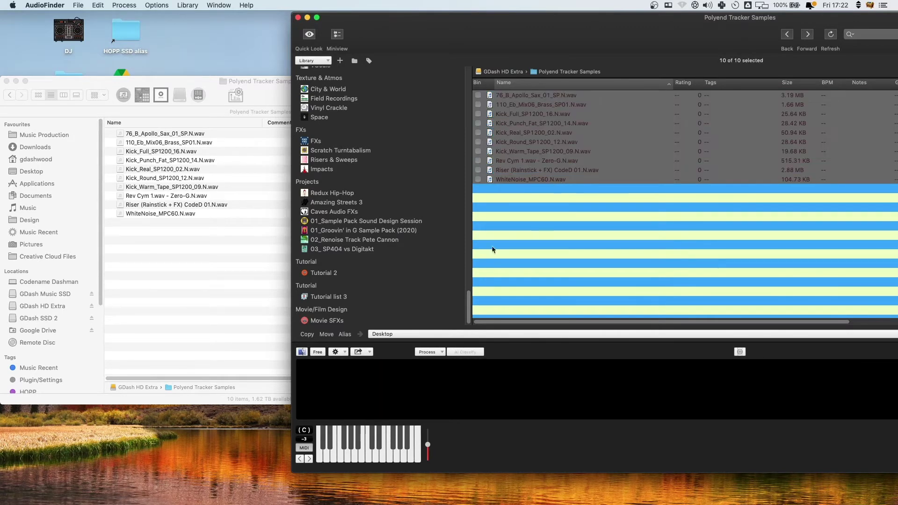
# Step: Convert the selected samples to 16 bit / 44.100 kHz as .SRBD.wav copies
pyautogui.click(434, 354)
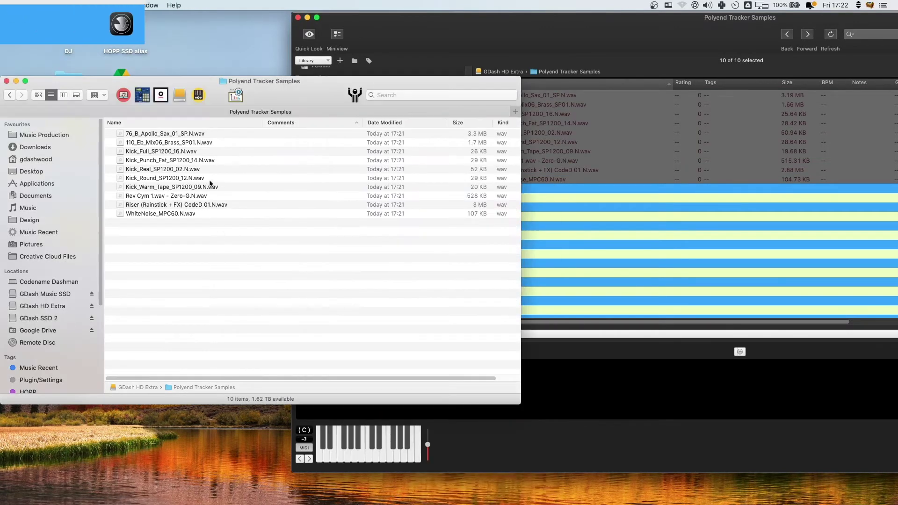
pyautogui.click(196, 176)
pyautogui.press('super+a')
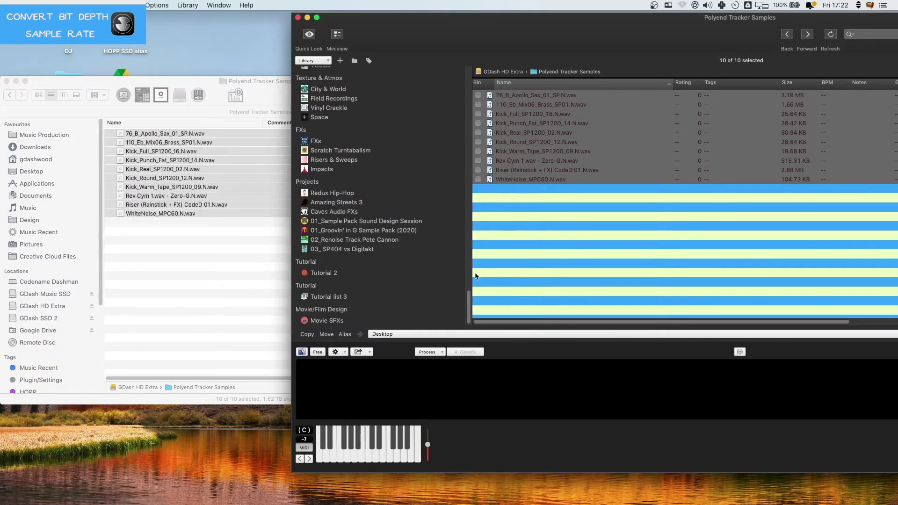
pyautogui.click(427, 352)
pyautogui.click(459, 205)
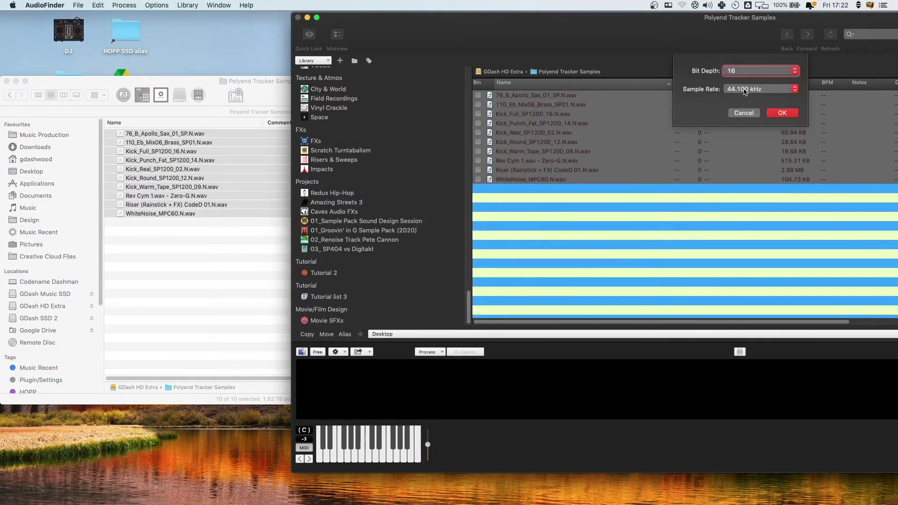
pyautogui.click(781, 113)
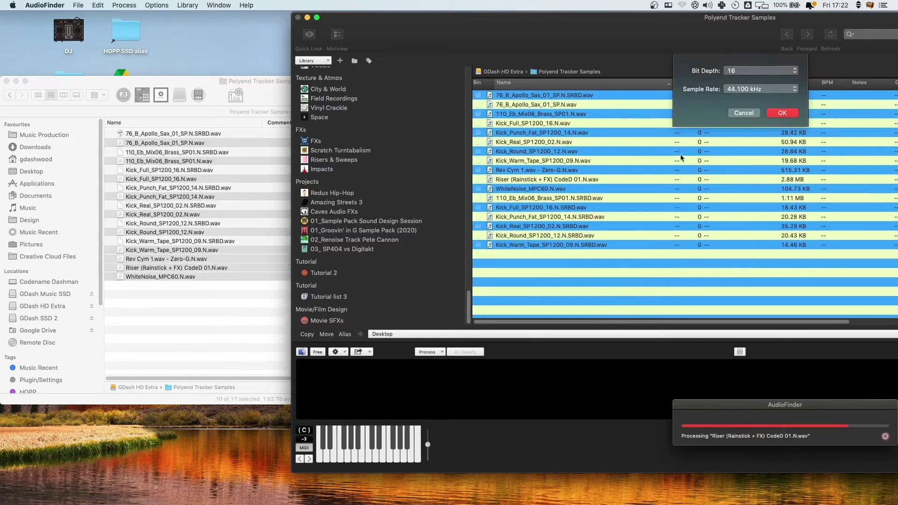
pyautogui.click(219, 85)
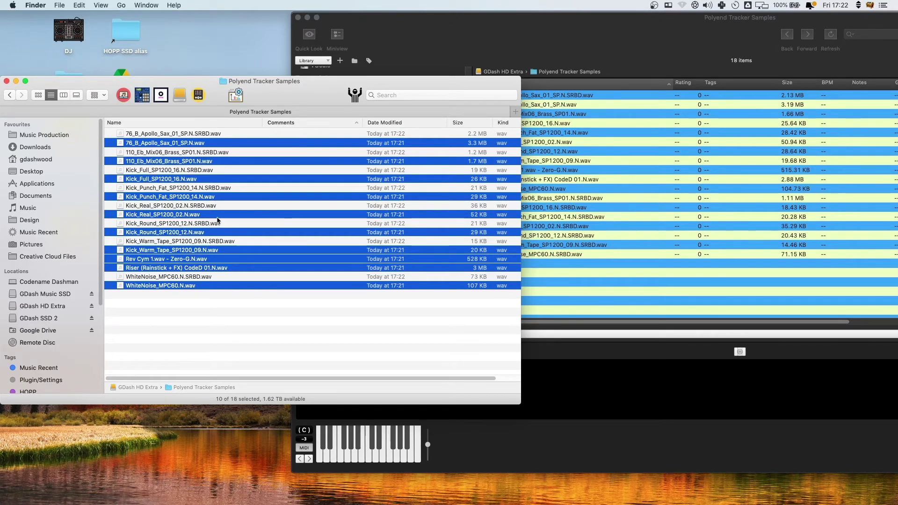
pyautogui.moveTo(608, 56); pyautogui.dragTo(403, 49)
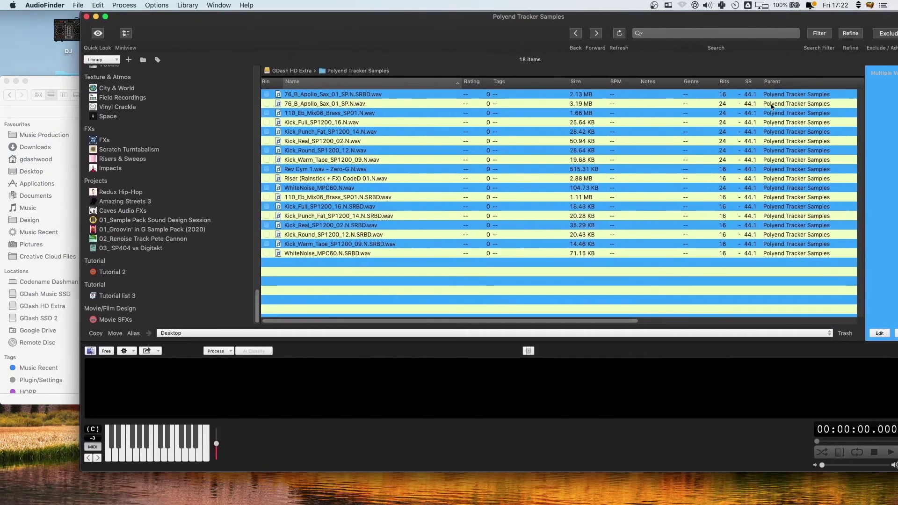
# Step: Sort the list by the Bits column and select the eight 24-bit samples
pyautogui.click(725, 81)
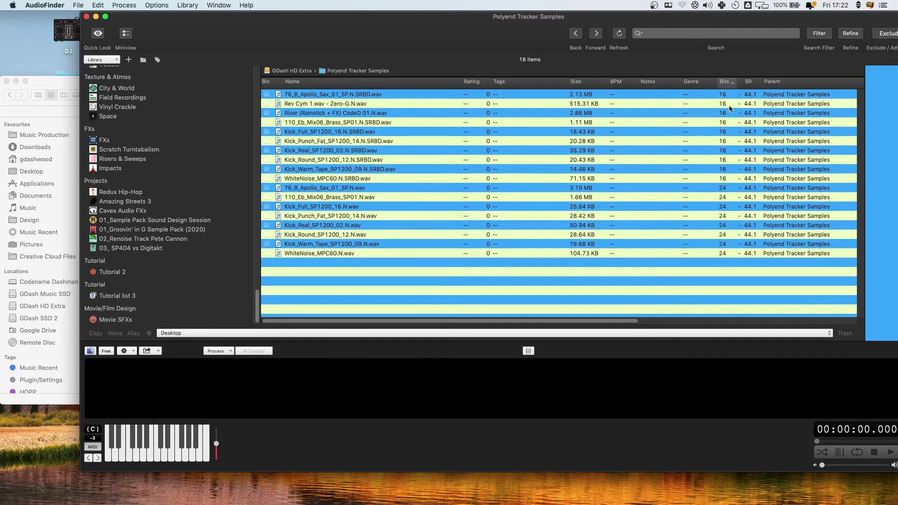
pyautogui.click(355, 188)
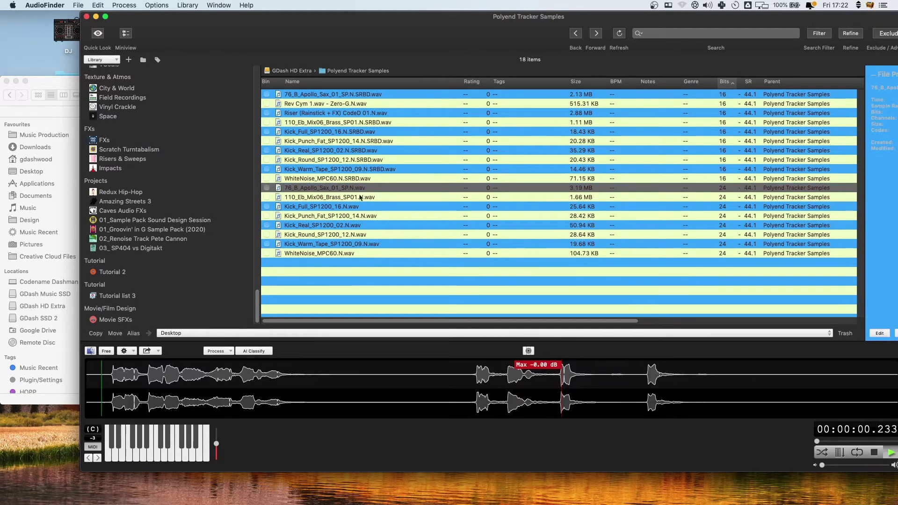
pyautogui.keyDown('shift'); pyautogui.click(367, 253); pyautogui.keyUp('shift')
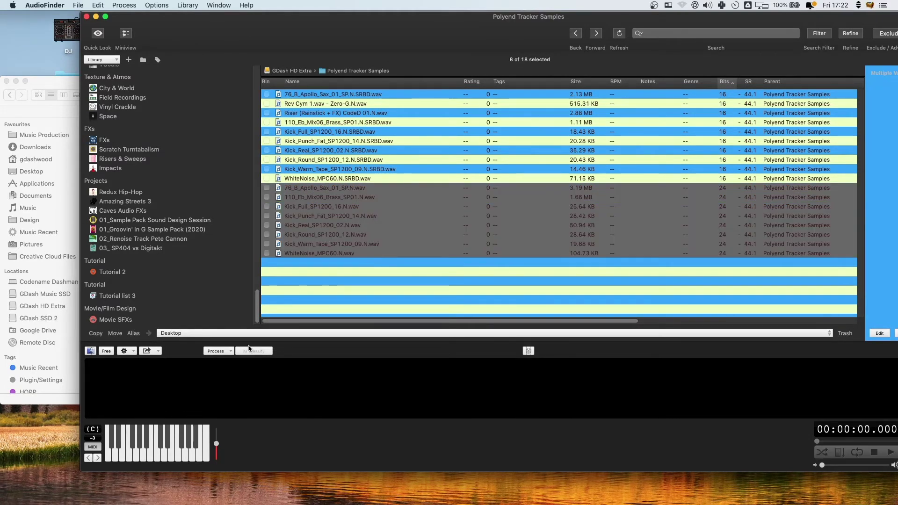
pyautogui.click(225, 352)
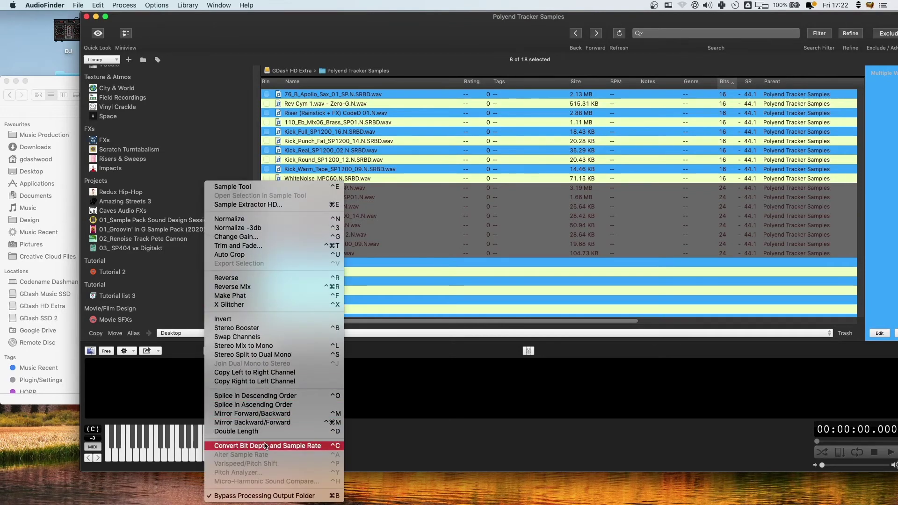
pyautogui.click(266, 446)
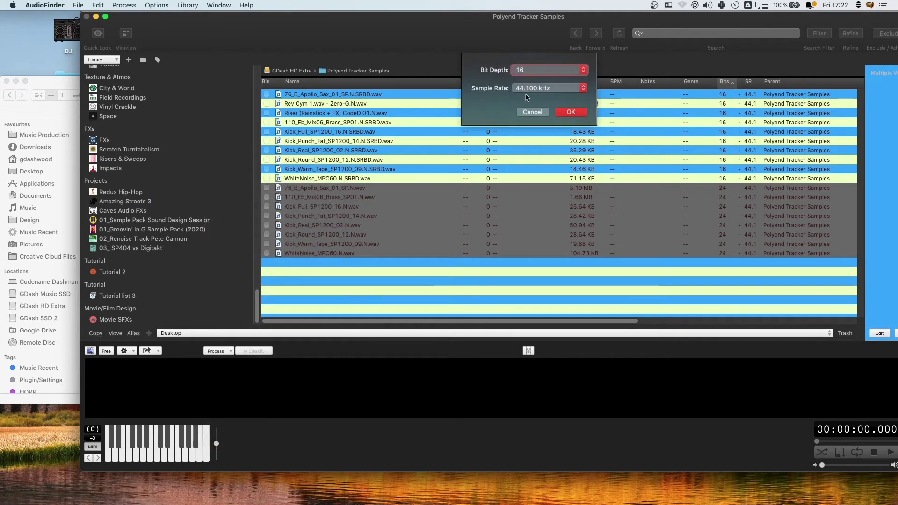
pyautogui.click(533, 113)
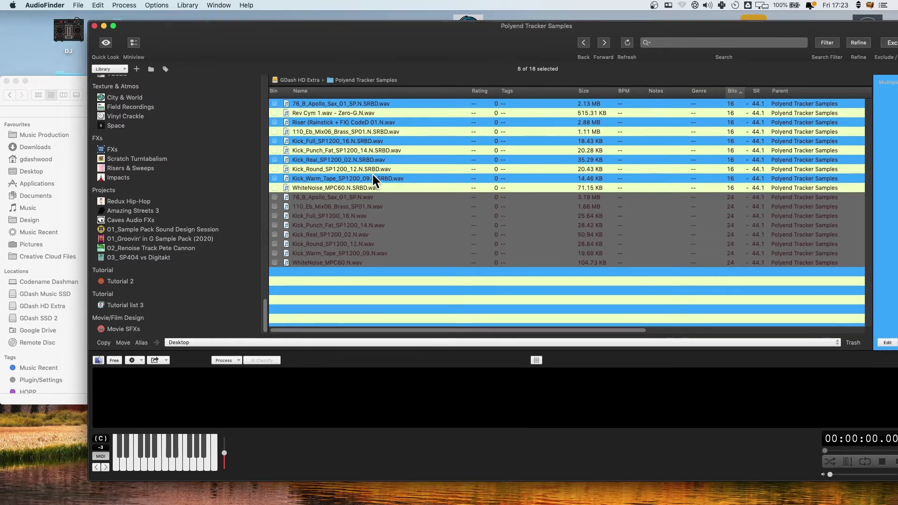
# Step: Move the eight 24-bit .N.wav originals to the trash, leaving 10 items
pyautogui.press('Down')
pyautogui.keyDown('shift'); pyautogui.click(342, 200); pyautogui.keyUp('shift')
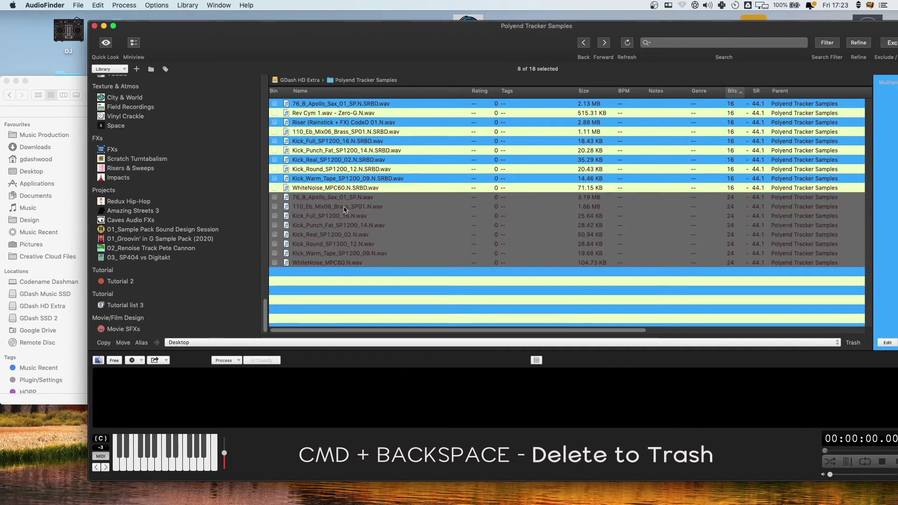
pyautogui.press('super+BackSpace')
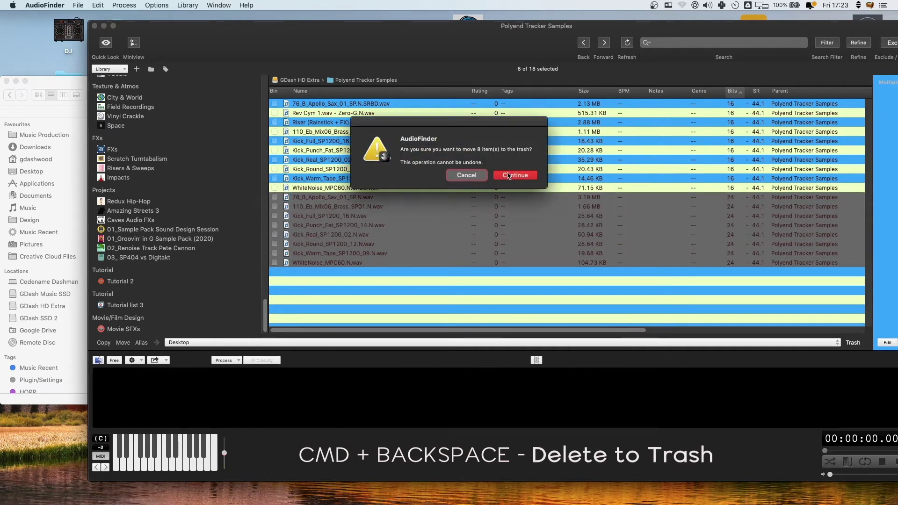
pyautogui.click(522, 177)
pyautogui.click(60, 78)
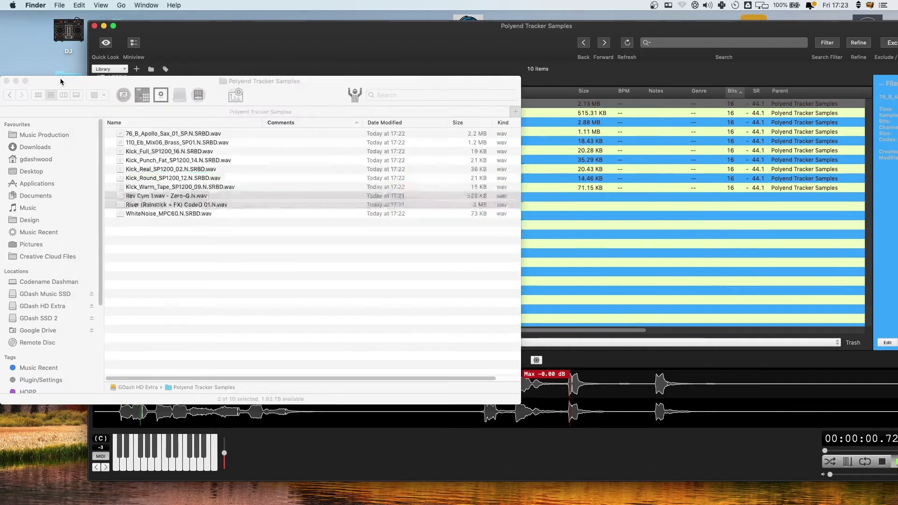
pyautogui.click(208, 232)
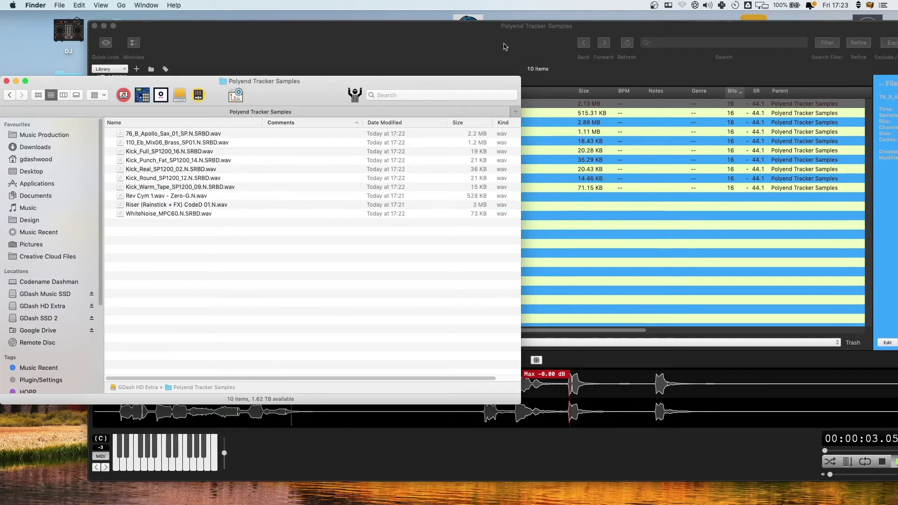
# Step: Apply Stereo Mix to Mono to the sax sample, producing a 1.07 MB .M.wav copy
pyautogui.click(272, 414)
pyautogui.rightClick(271, 386)
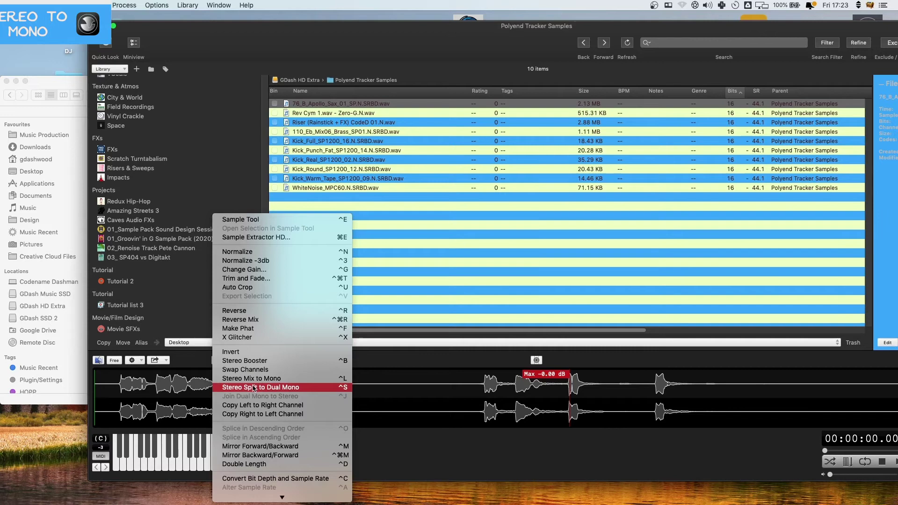
pyautogui.click(268, 388)
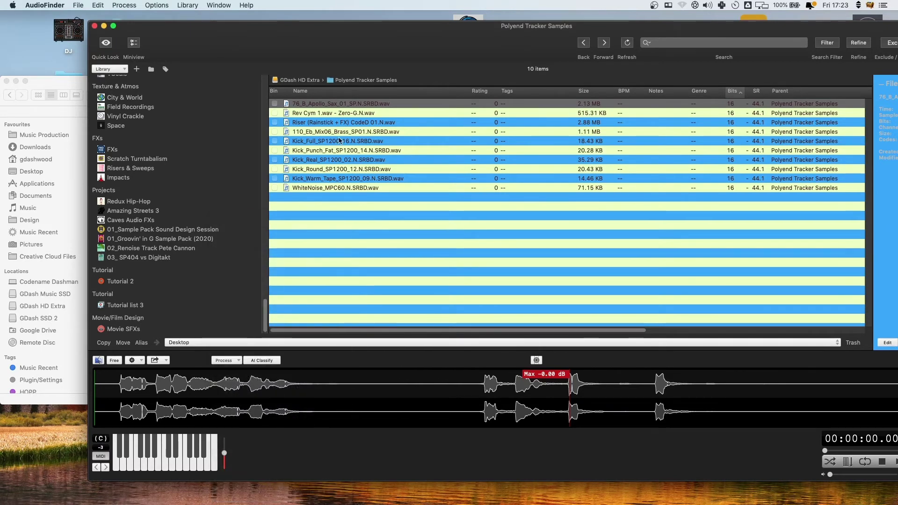
pyautogui.rightClick(341, 103)
pyautogui.click(225, 360)
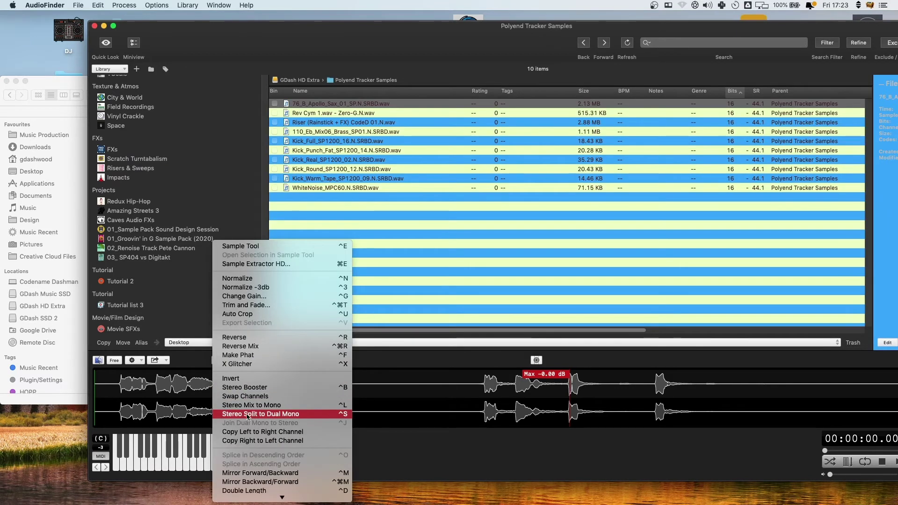
pyautogui.click(255, 414)
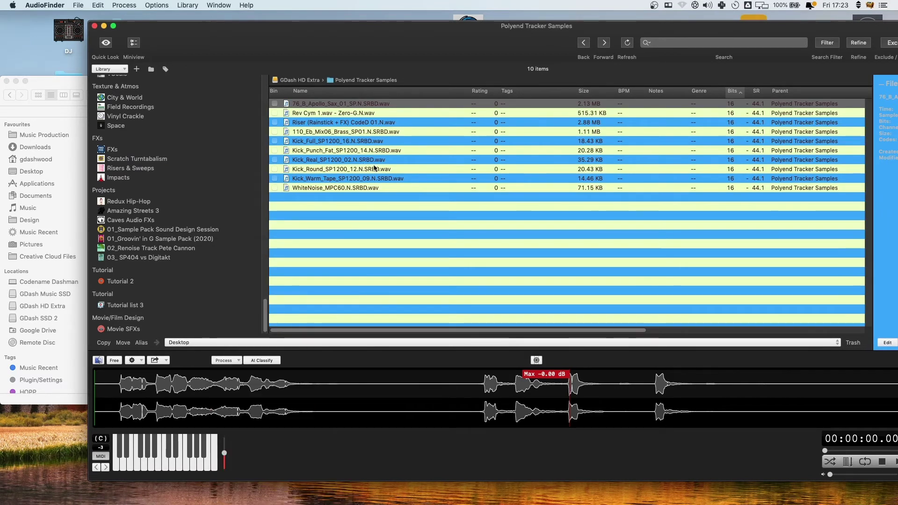
pyautogui.click(227, 360)
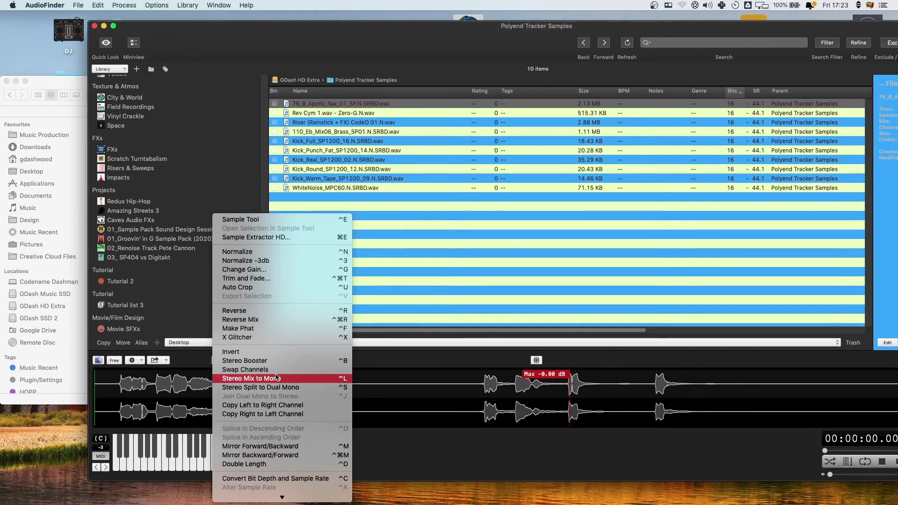
pyautogui.click(276, 378)
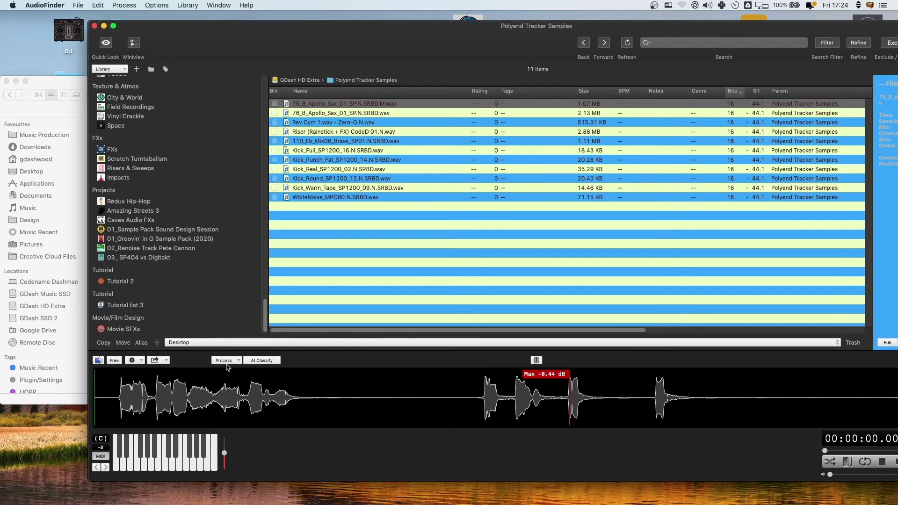
pyautogui.click(276, 131)
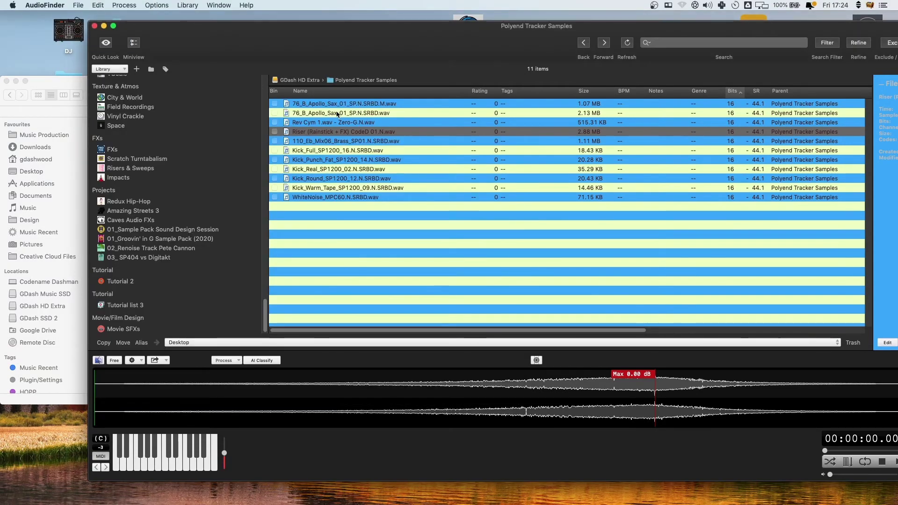
pyautogui.click(372, 197)
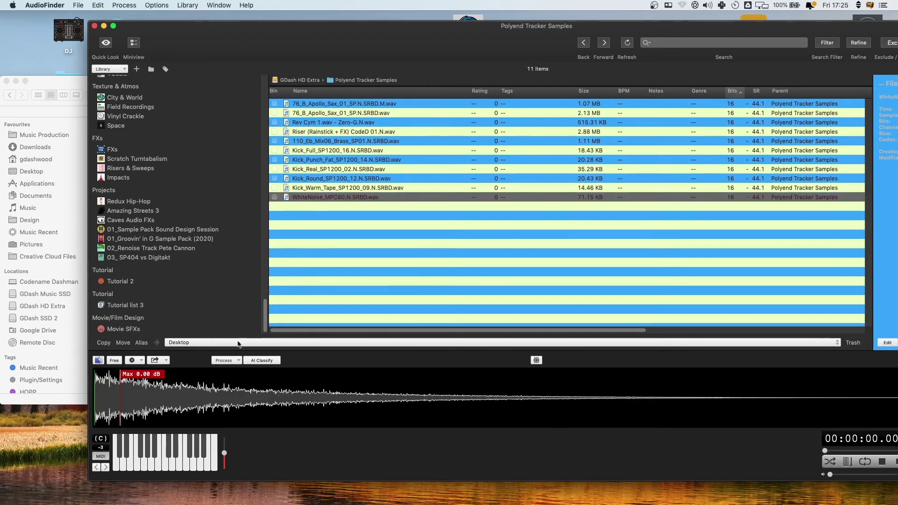
pyautogui.click(226, 360)
pyautogui.click(340, 294)
pyautogui.rightClick(330, 199)
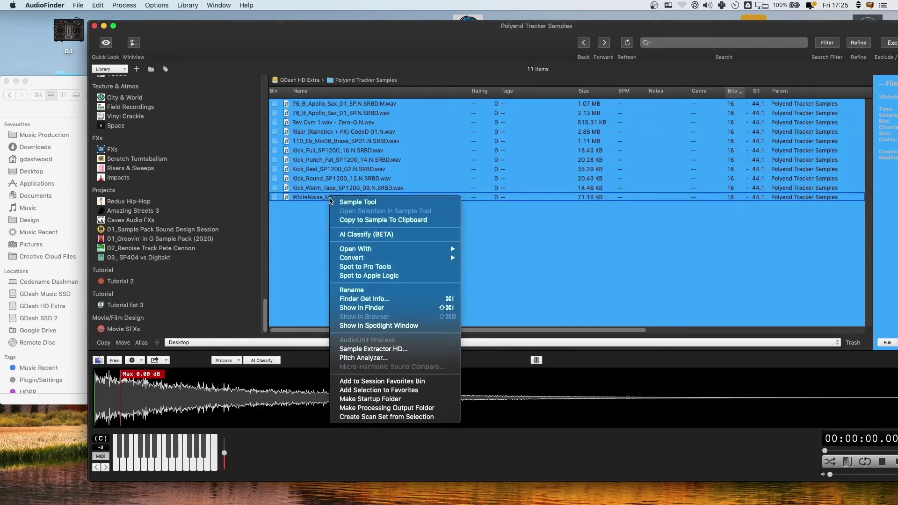
pyautogui.moveTo(377, 257)
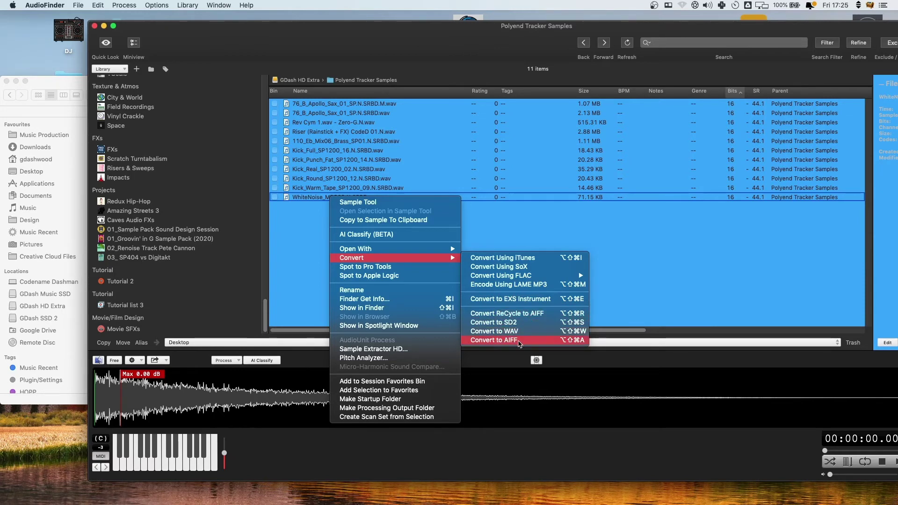
pyautogui.moveTo(542, 275)
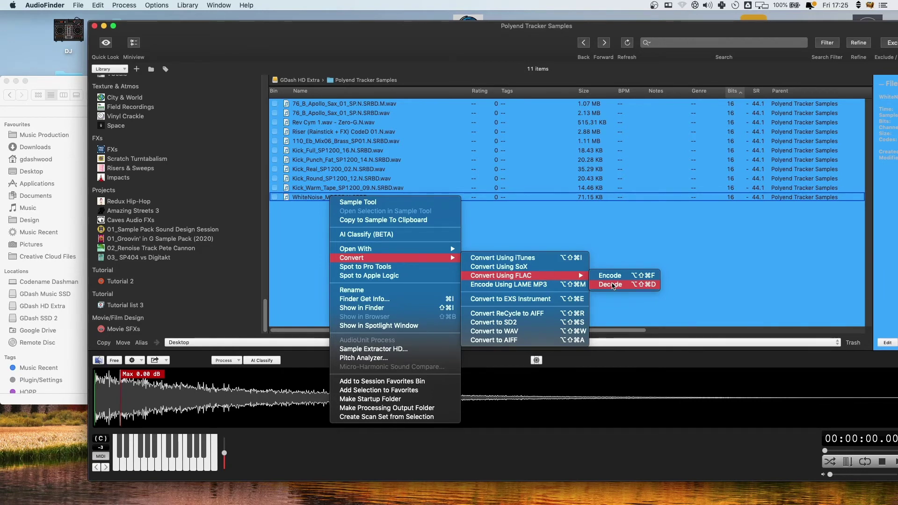
pyautogui.click(613, 285)
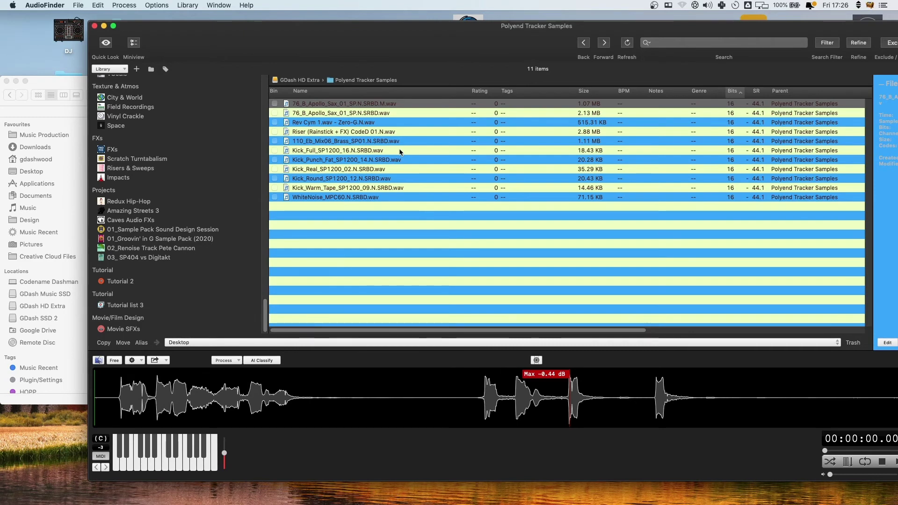
# Step: Auto Crop the mono sax file and audition the new 754.83 KB .M.AC.wav copy
pyautogui.click(238, 361)
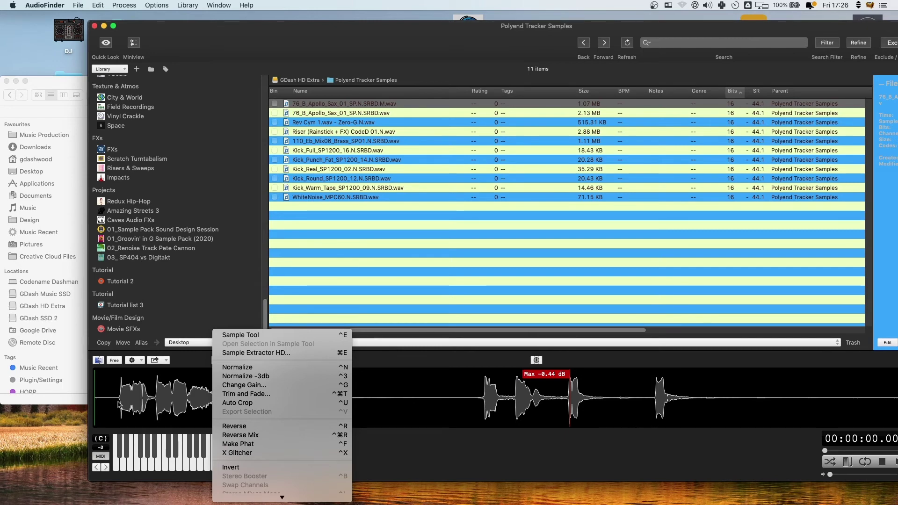
pyautogui.click(258, 404)
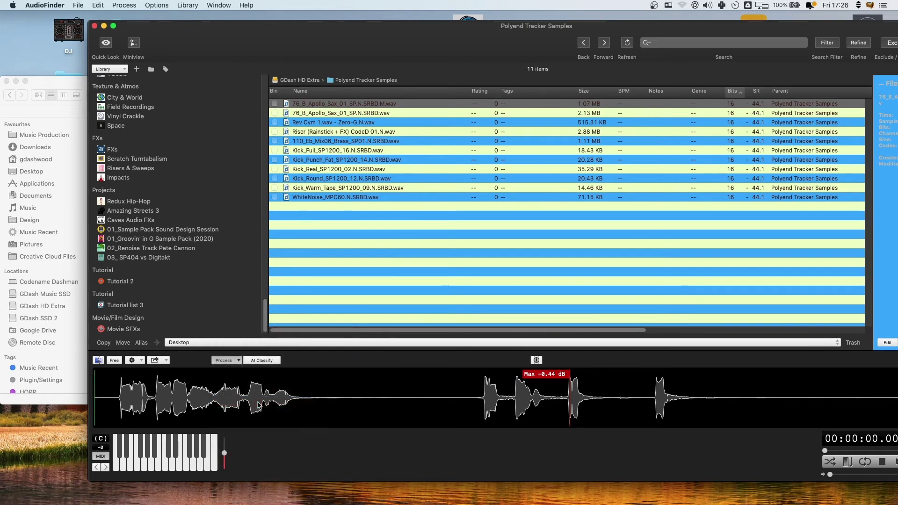
pyautogui.click(339, 104)
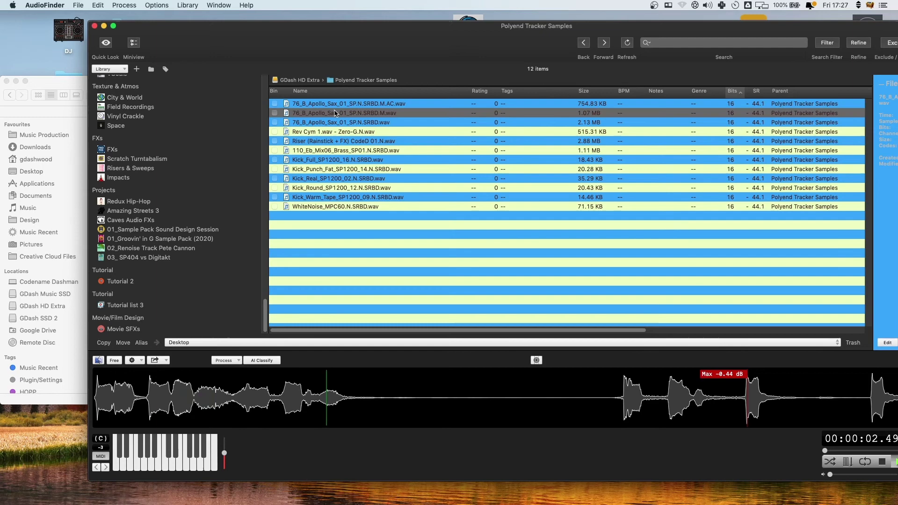
pyautogui.press('Up')
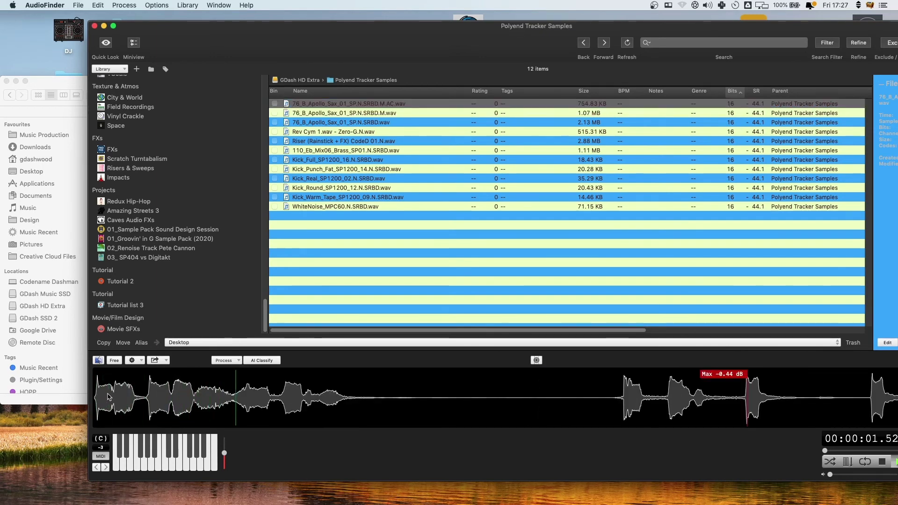
pyautogui.click(226, 360)
pyautogui.click(243, 379)
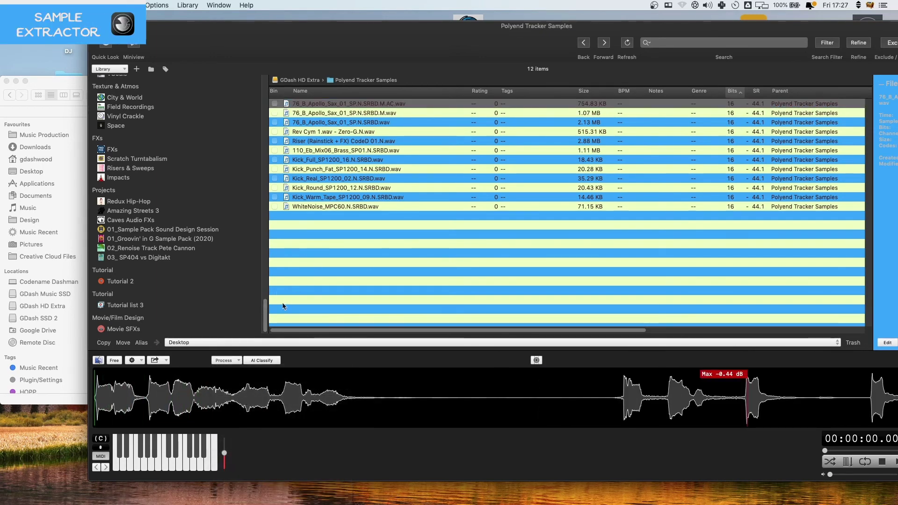
# Step: Browse the Old School Samples collection, previewing CH 8.wav and Track_84.wav
pyautogui.click(226, 360)
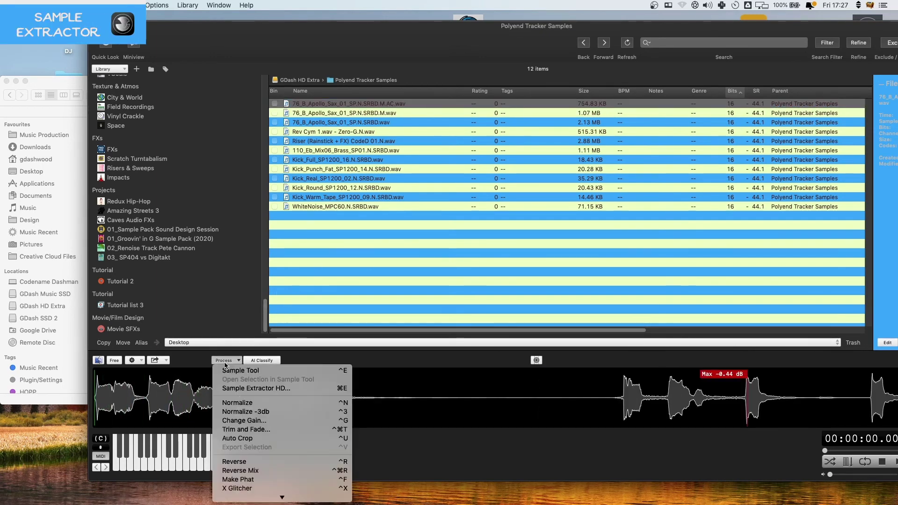
pyautogui.click(457, 279)
pyautogui.scroll(10, 188, 161)
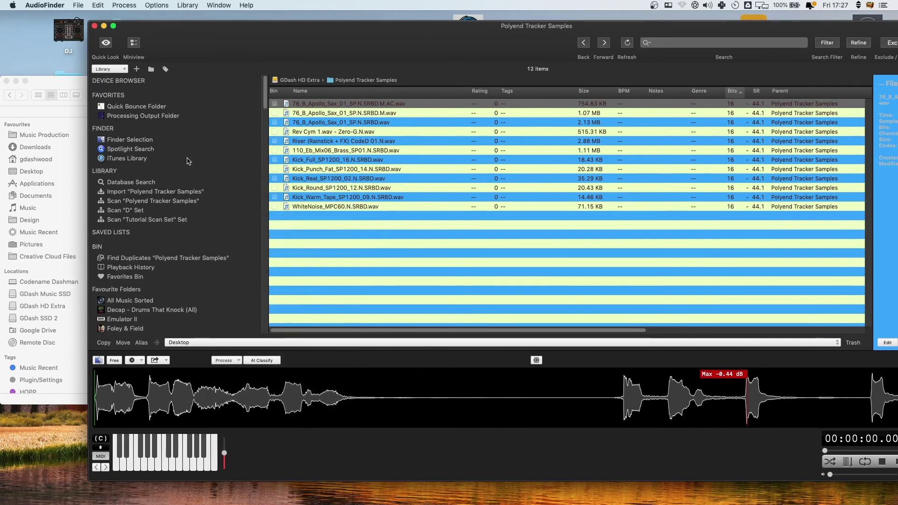
pyautogui.scroll(-5, 185, 178)
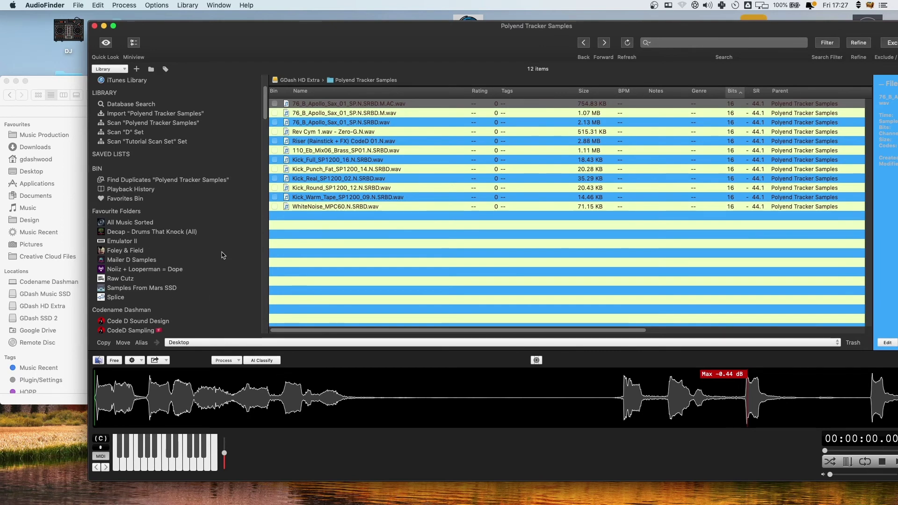
pyautogui.scroll(-10, 168, 206)
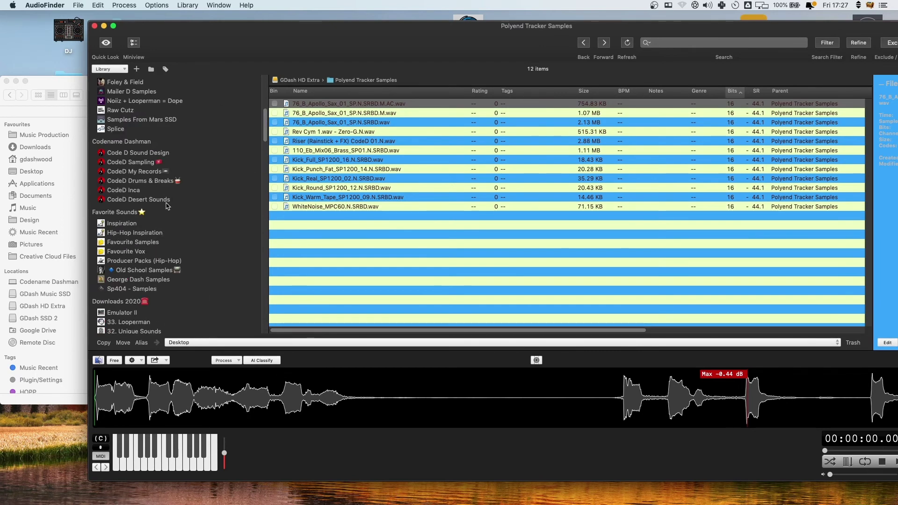
pyautogui.click(158, 271)
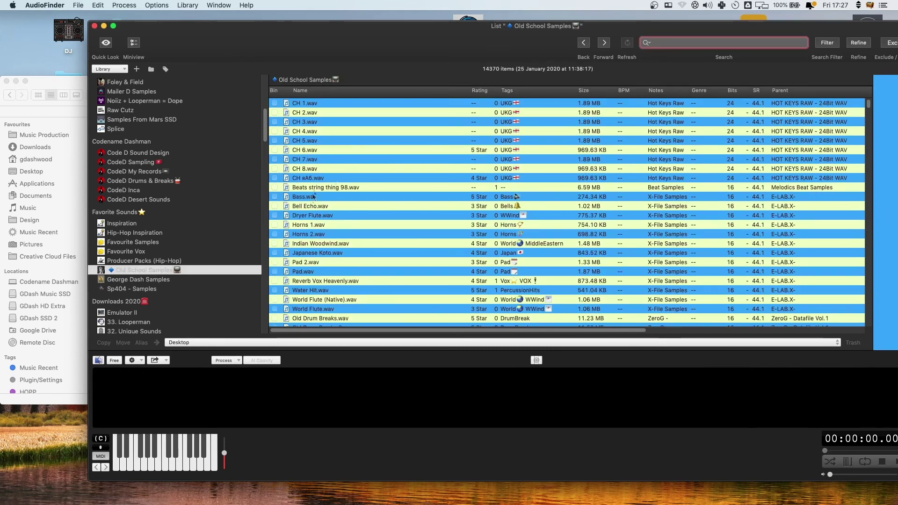
pyautogui.click(319, 168)
pyautogui.scroll(-15, 328, 224)
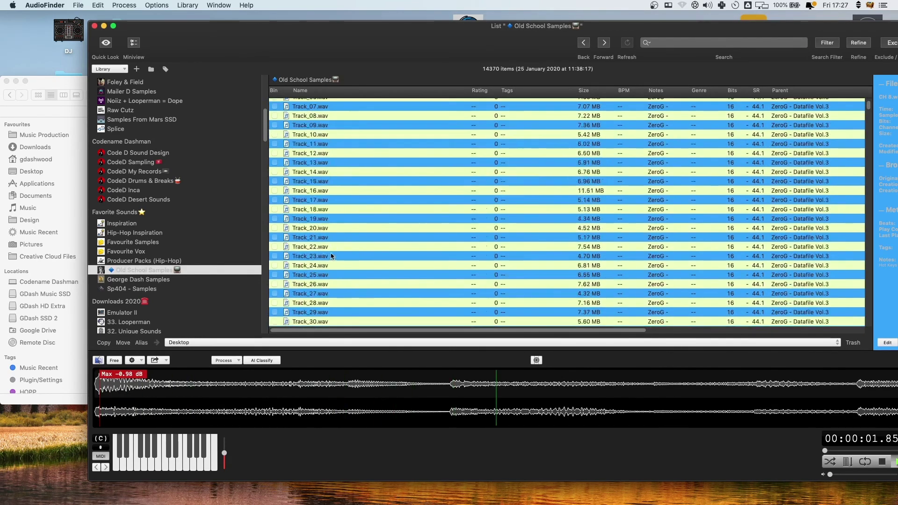
pyautogui.scroll(-15, 331, 255)
pyautogui.click(310, 211)
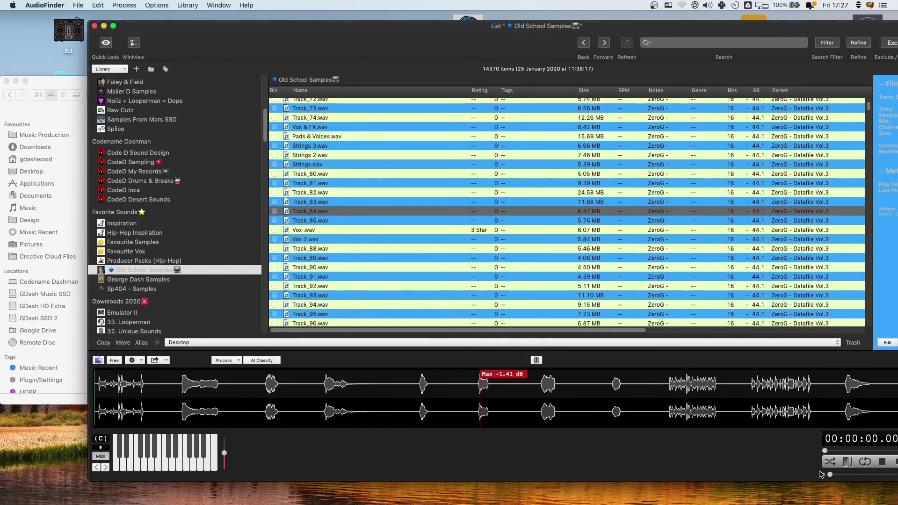
pyautogui.click(415, 389)
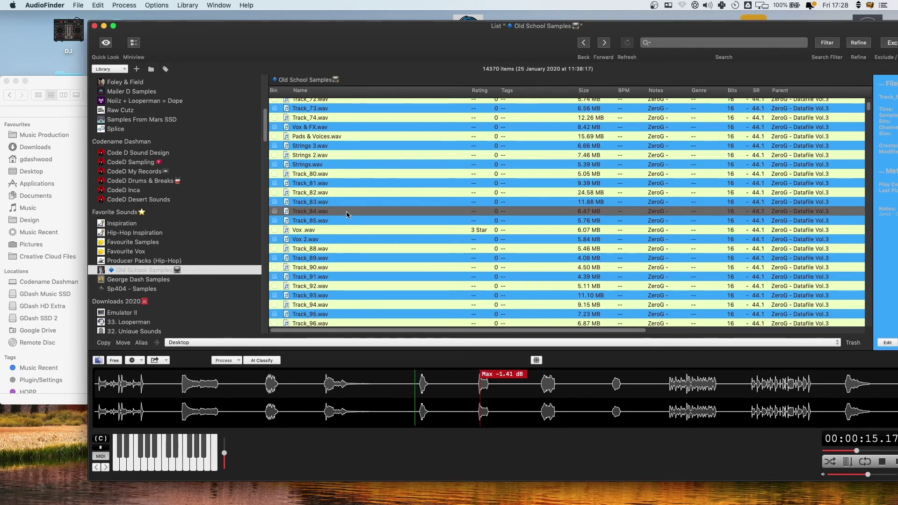
# Step: Create a new Old SChool Files folder on GDash HD Extra for Track_85.wav
pyautogui.press('super+Tab')
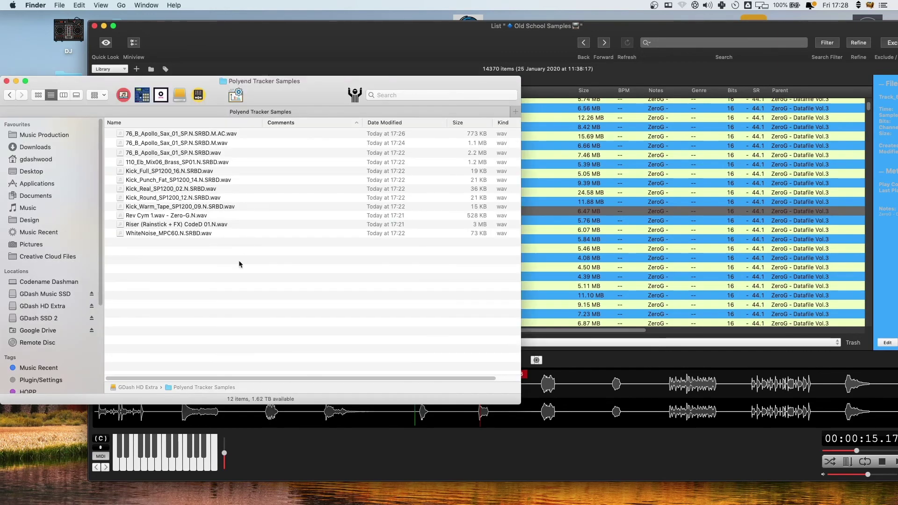
pyautogui.rightClick(194, 278)
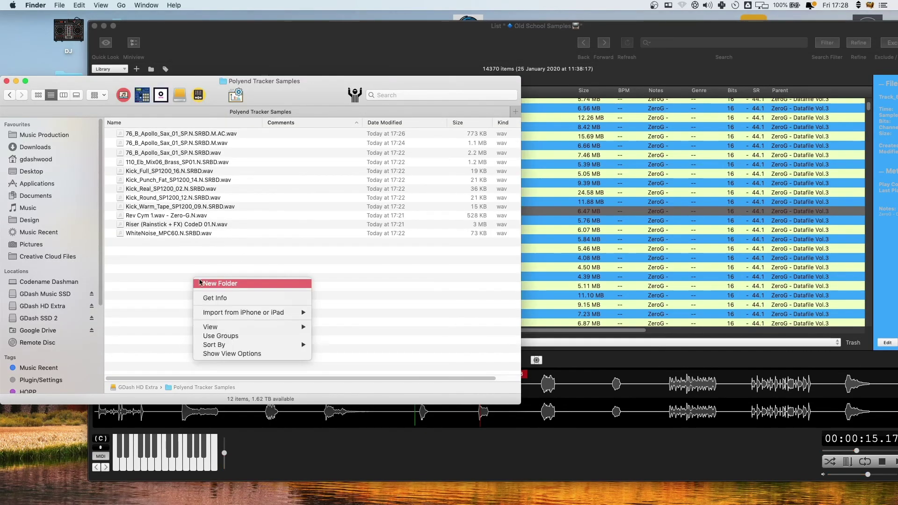
pyautogui.click(254, 262)
pyautogui.click(9, 95)
pyautogui.press('super+Tab')
pyautogui.rightClick(396, 229)
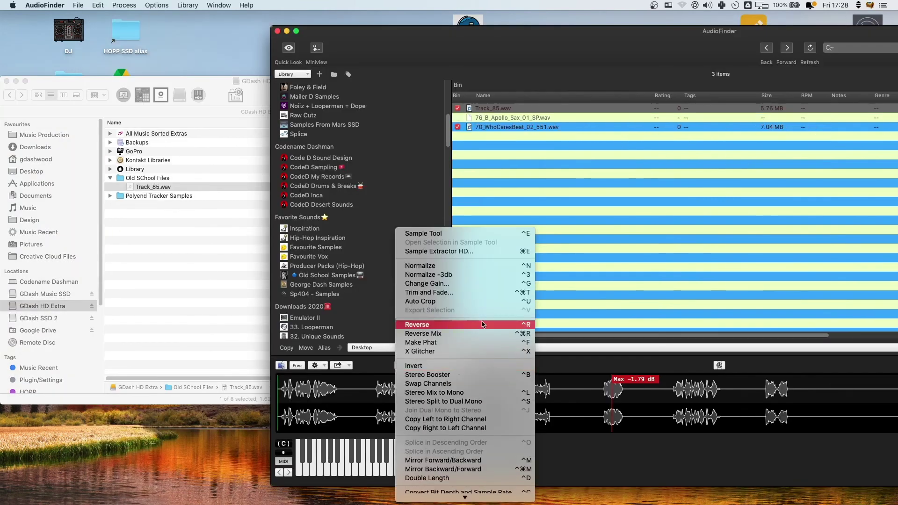
# Step: Slice Track_85.wav in Sample Extractor HD with the 'All purpose synths and loops' preset
pyautogui.click(461, 253)
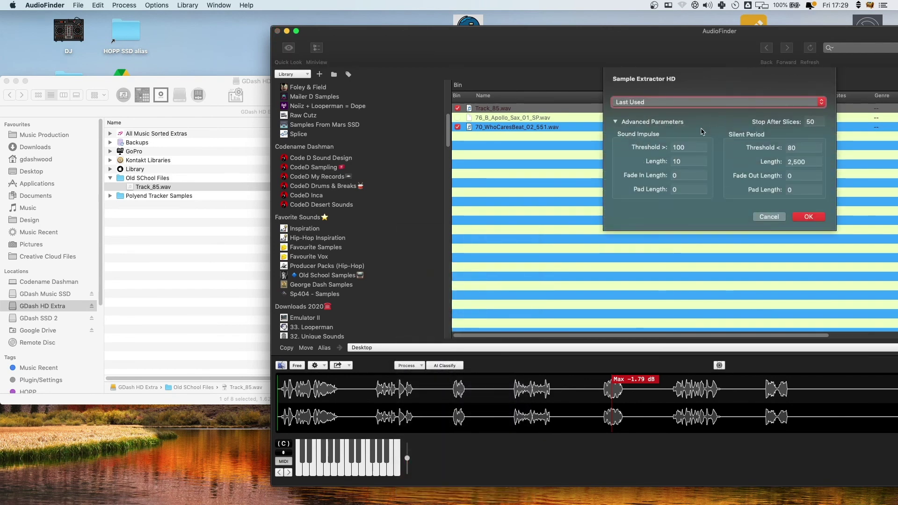
pyautogui.click(697, 102)
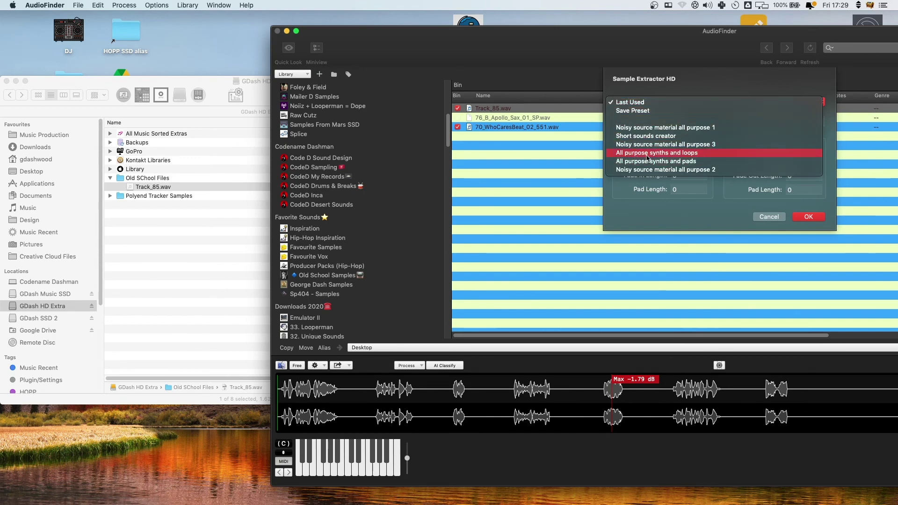
pyautogui.click(685, 155)
pyautogui.press('Return')
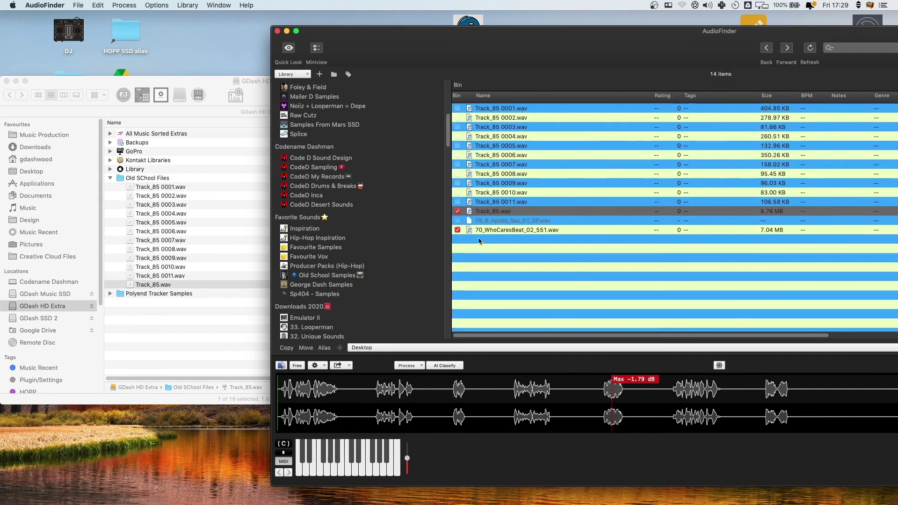
pyautogui.moveTo(515, 31); pyautogui.dragTo(413, 32)
# Step: Audition the Track_85 slices one after another, starting from Track_85 0002.wav
pyautogui.click(410, 118)
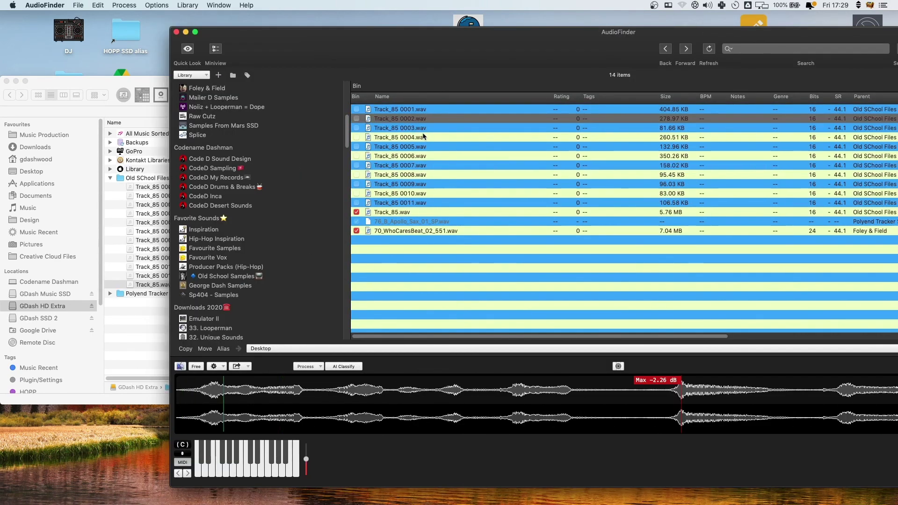
pyautogui.press('Down')
pyautogui.press('Down')
pyautogui.press('Down')
pyautogui.press('Down')
pyautogui.press('Down')
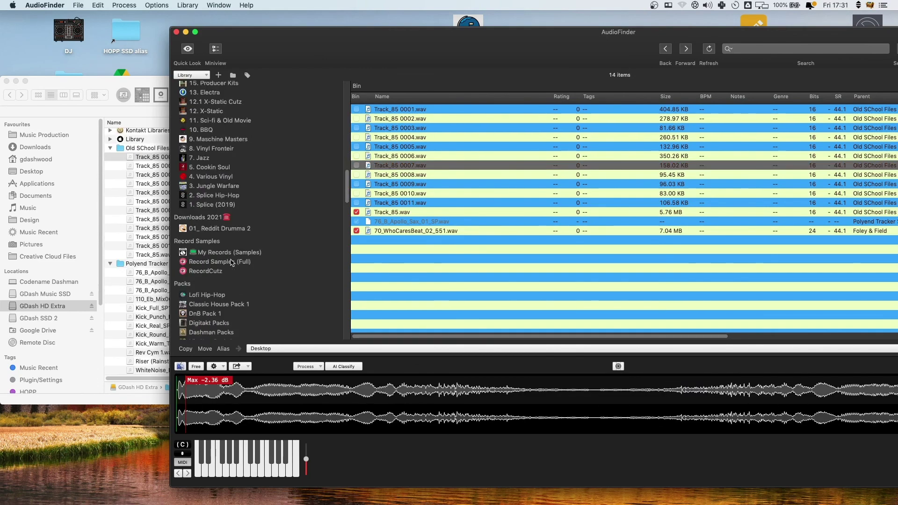
pyautogui.scroll(-5, 232, 257)
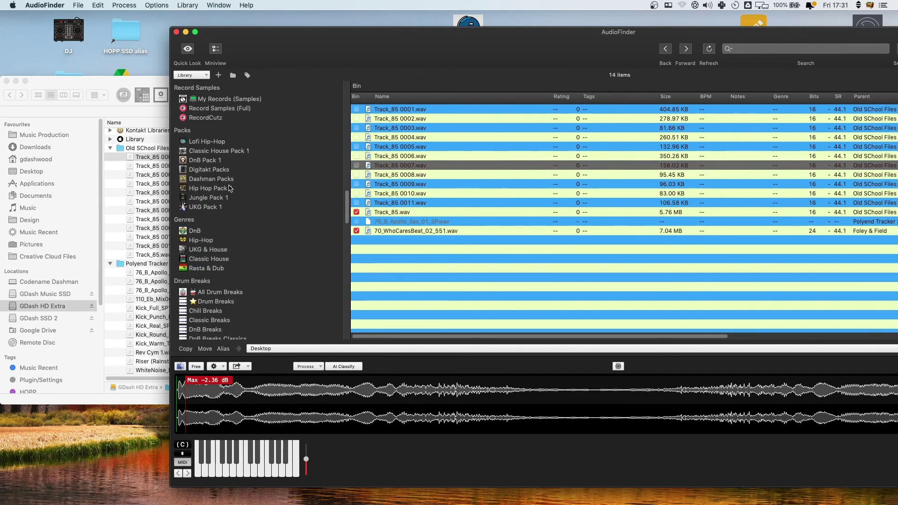
pyautogui.scroll(-5, 231, 184)
pyautogui.scroll(10, 231, 189)
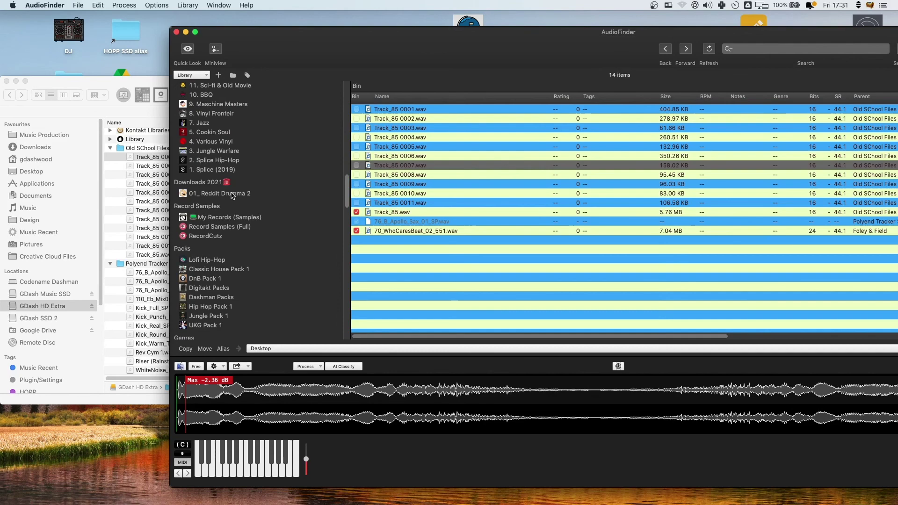
pyautogui.scroll(5, 232, 196)
# Step: Return to Old School Samples, then show the 77-item Playback History list
pyautogui.click(261, 186)
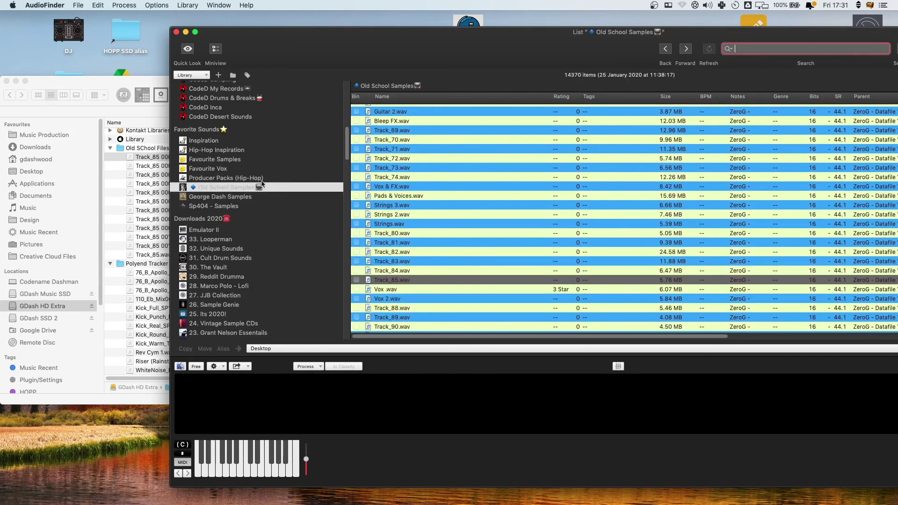
pyautogui.scroll(10, 215, 291)
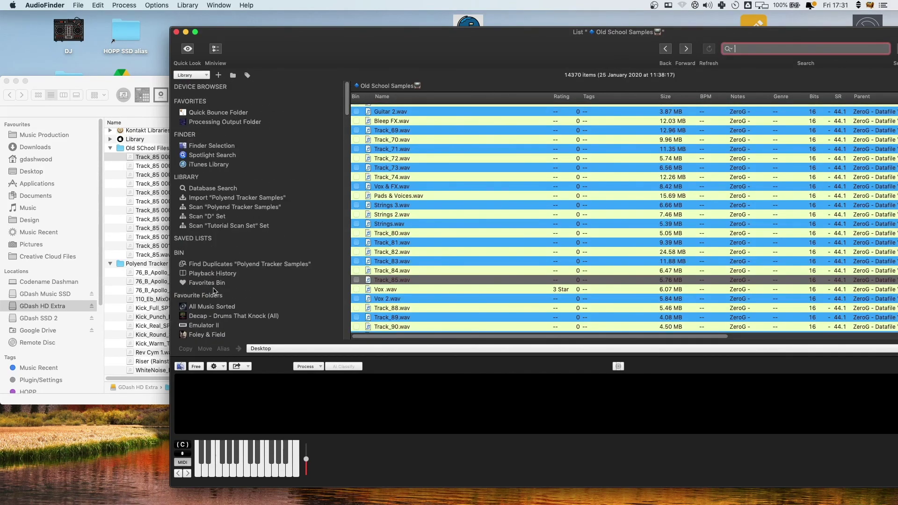
pyautogui.click(219, 275)
pyautogui.scroll(-5, 405, 247)
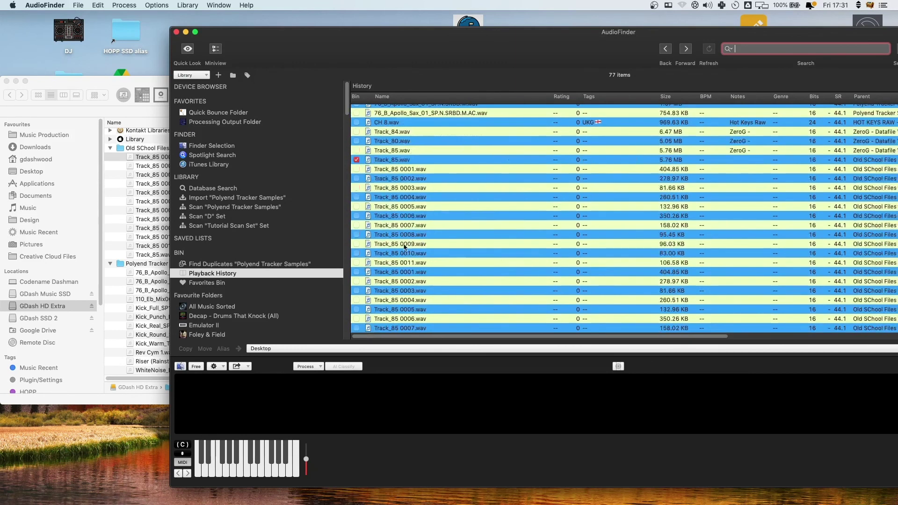